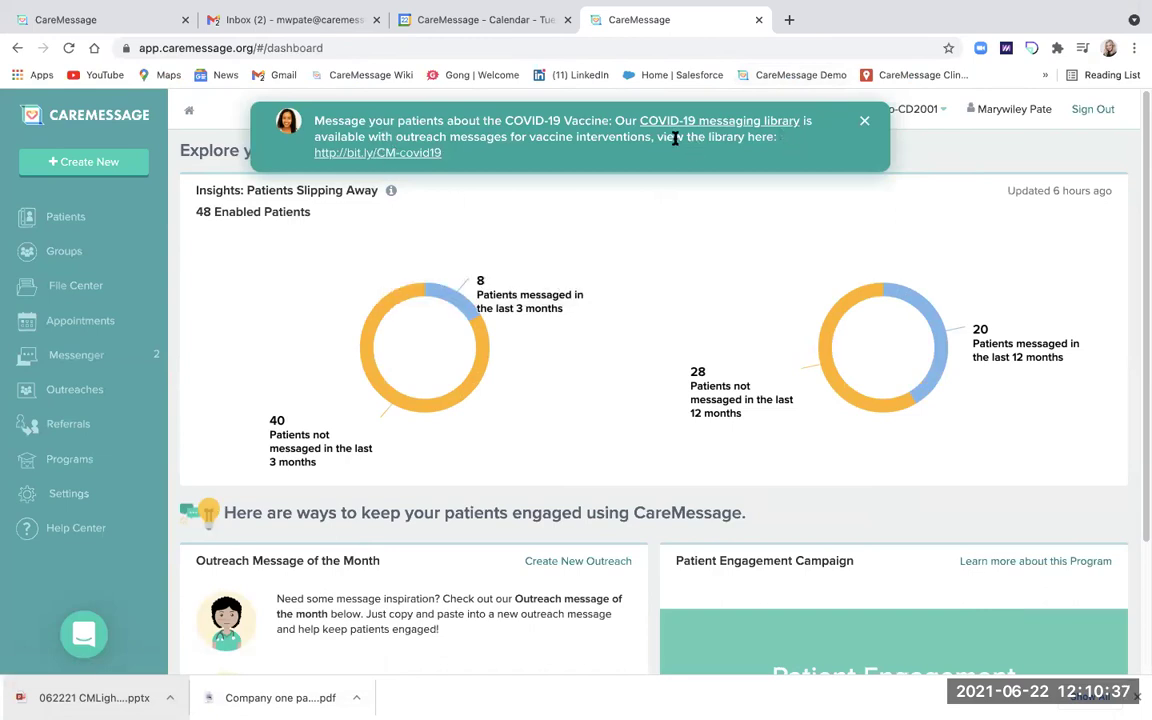
Dismiss the COVID-19 vaccine announcement and search the help articles for "upload a file".
{"action": "left_click", "coordinate": [865, 124]}
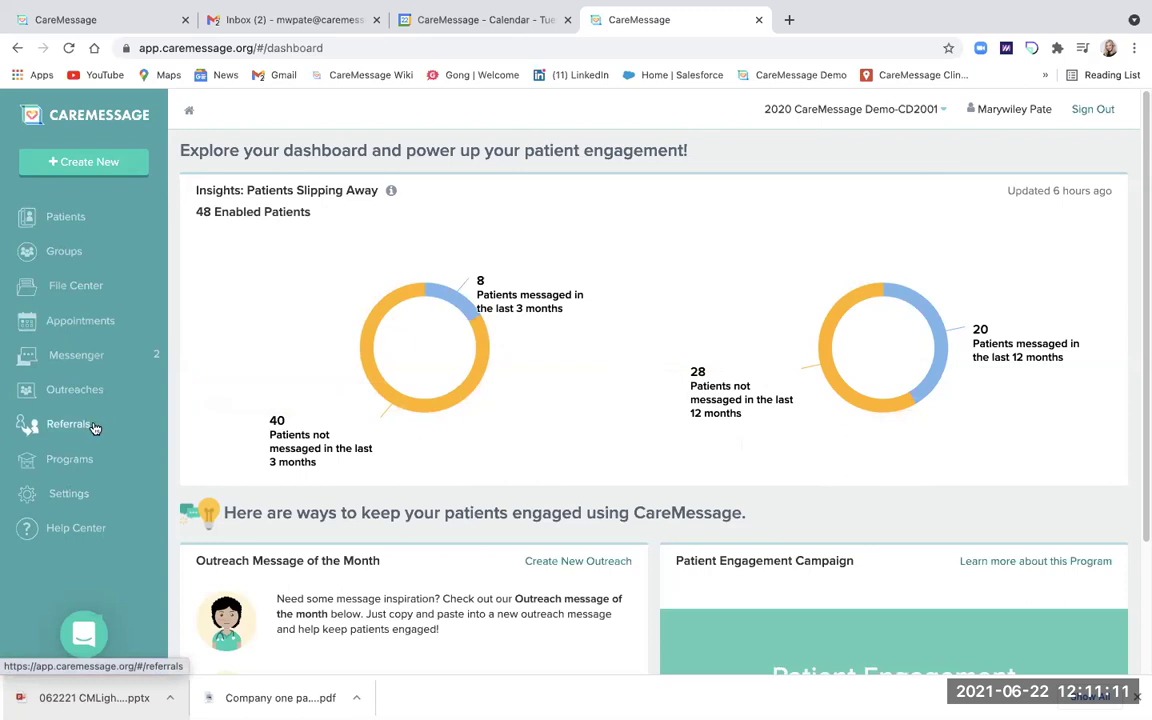
{"action": "left_click", "coordinate": [83, 623]}
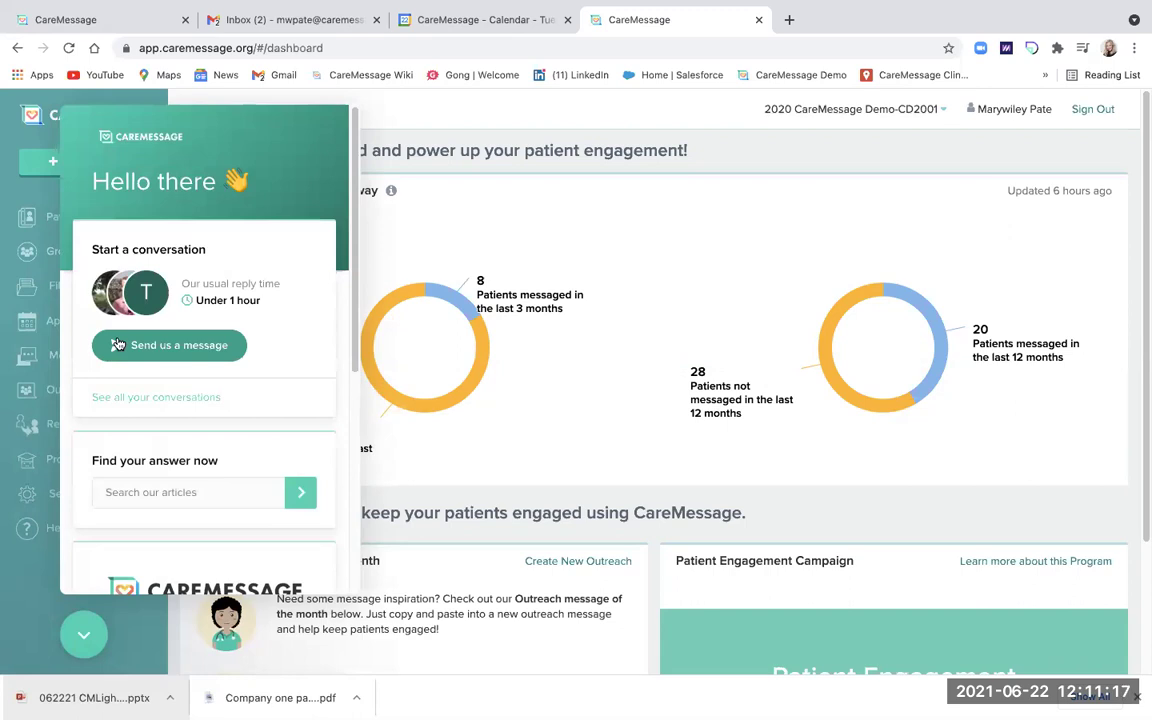
{"action": "type", "text": "u"}
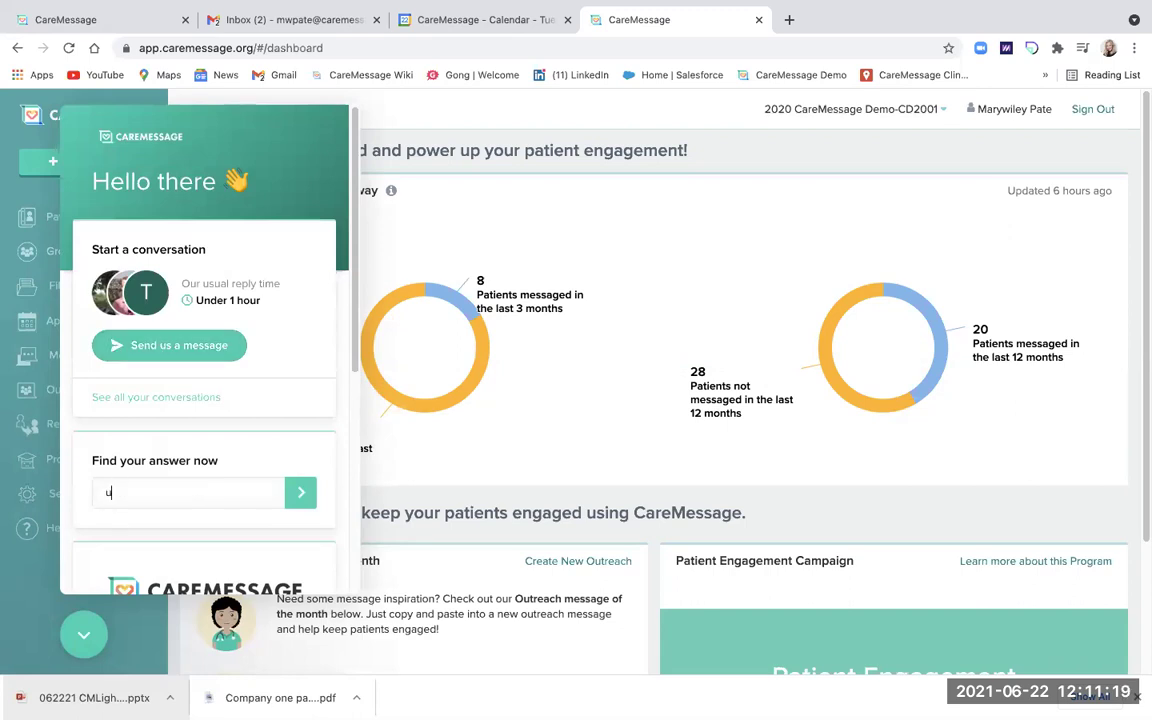
{"action": "type", "text": "pload a file"}
{"action": "key", "text": "Return"}
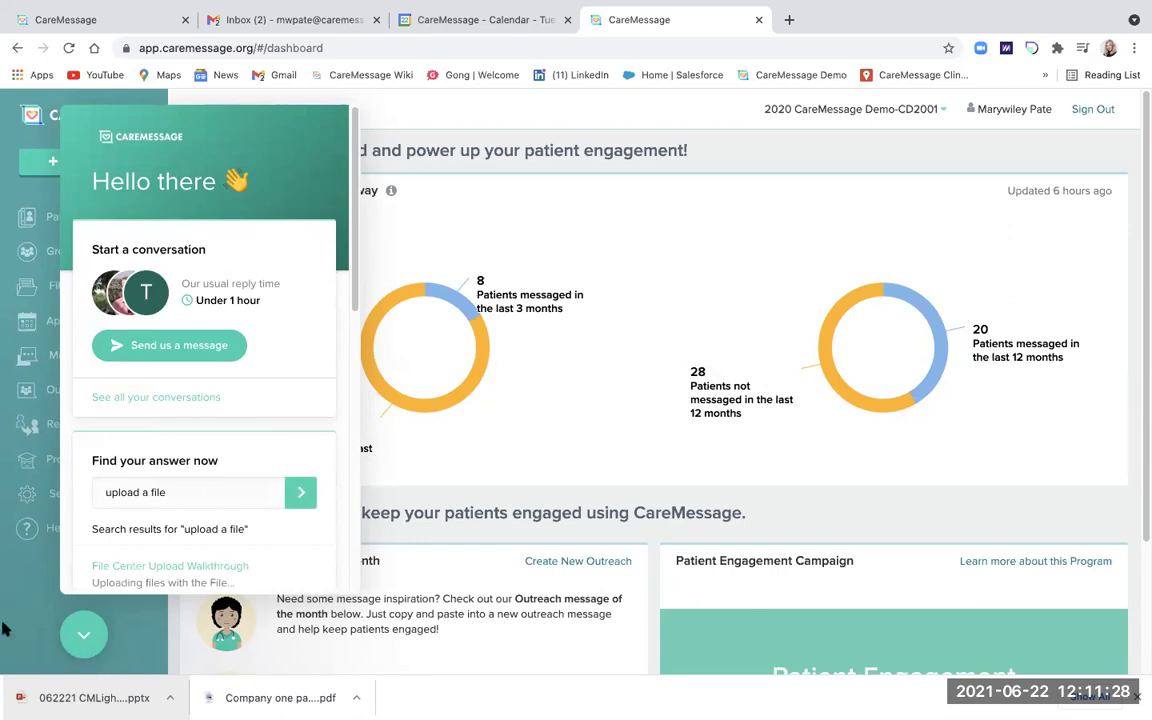
{"action": "left_click", "coordinate": [86, 637]}
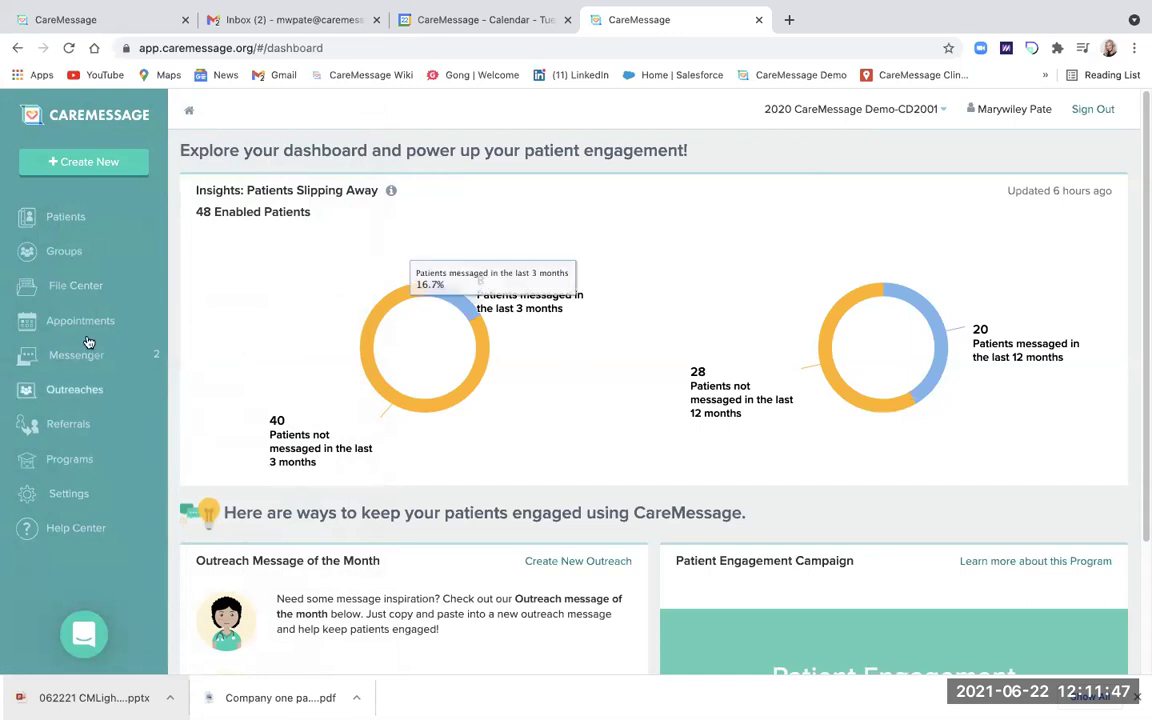
Open the Create Patient form from the patient list and review its contact and demographic fields.
{"action": "left_click", "coordinate": [66, 218]}
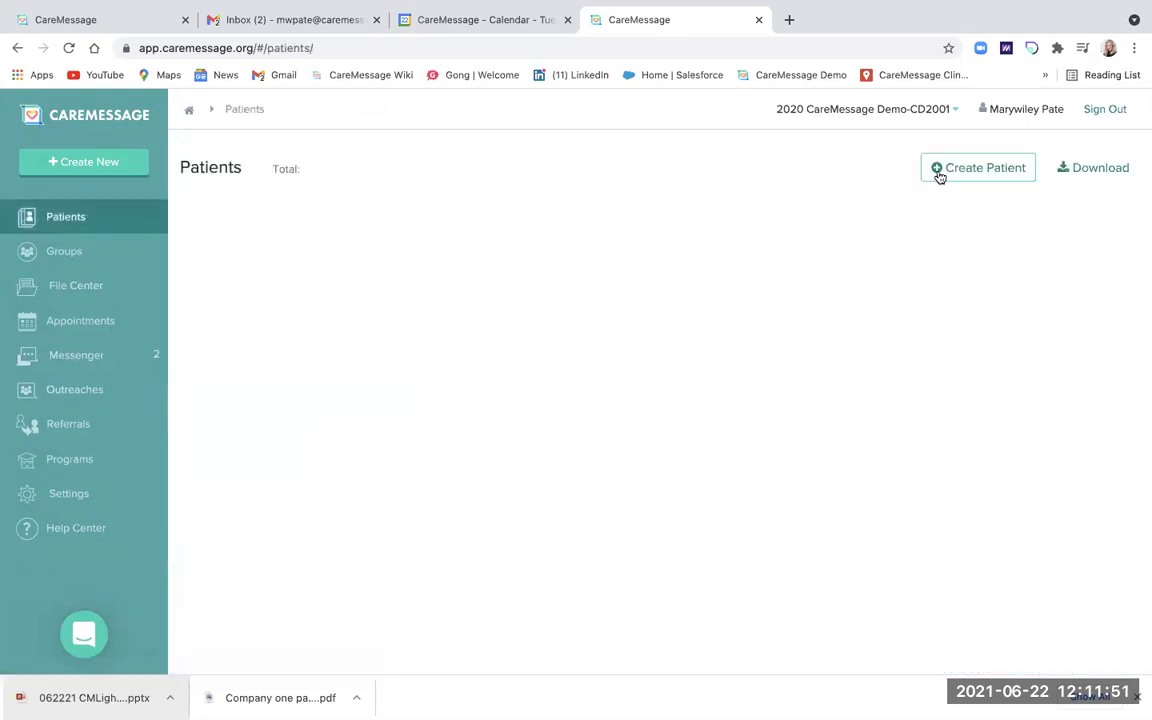
{"action": "left_click", "coordinate": [975, 175]}
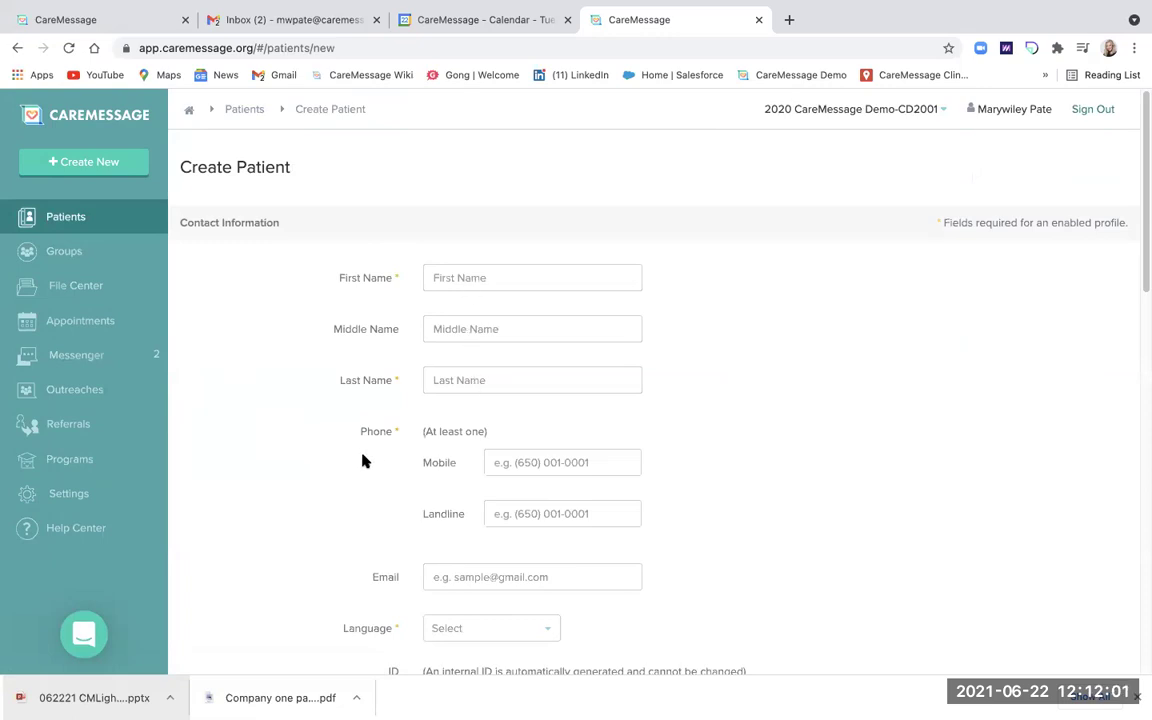
{"action": "scroll", "coordinate": [363, 460], "scroll_direction": "down", "scroll_amount": 1}
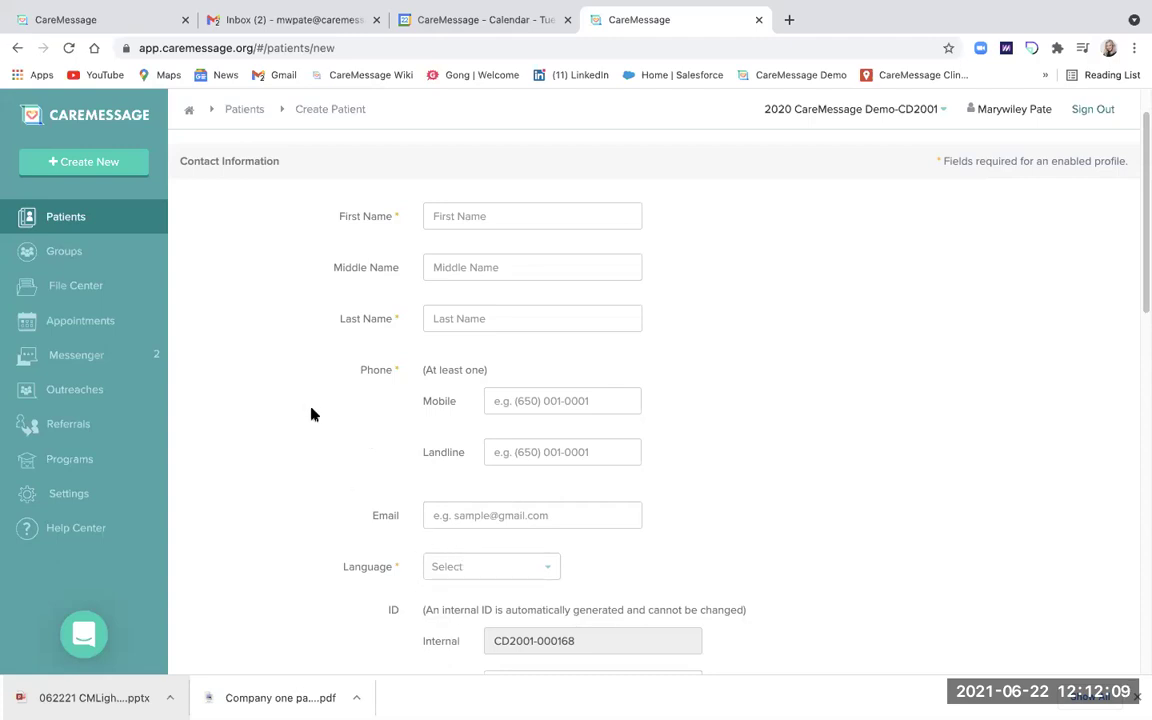
{"action": "scroll", "coordinate": [311, 411], "scroll_direction": "down", "scroll_amount": 4}
{"action": "left_click_drag", "start_coordinate": [361, 421], "coordinate": [405, 603]}
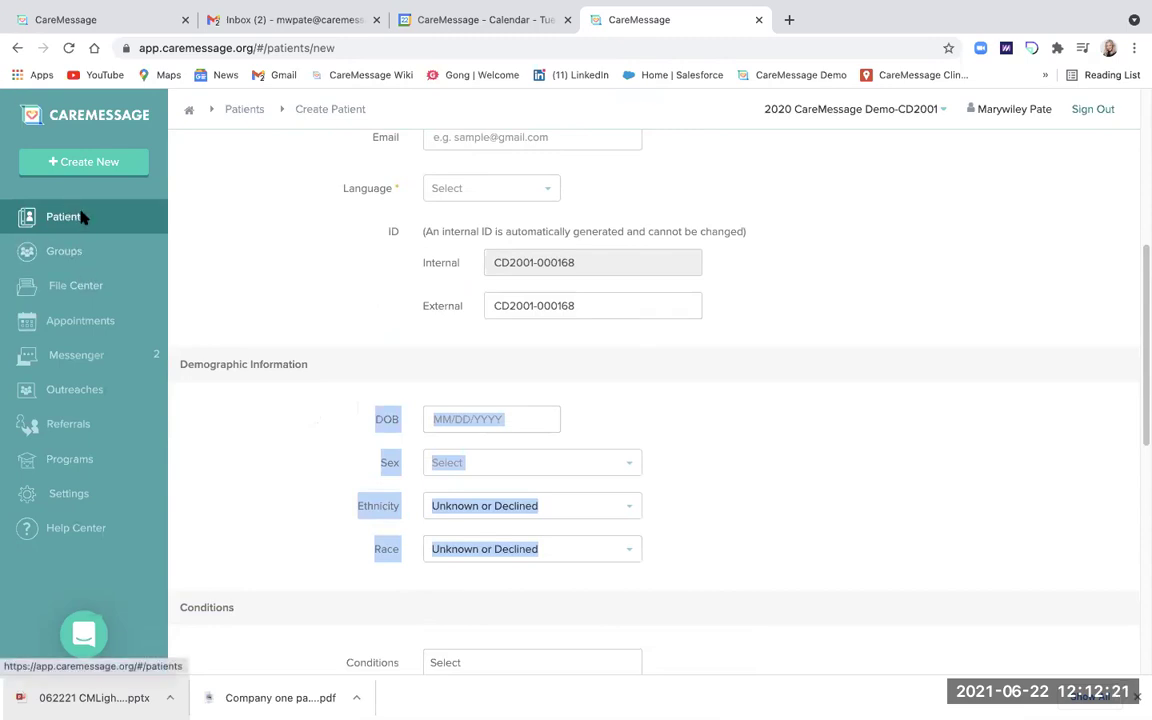
{"action": "scroll", "coordinate": [328, 245], "scroll_direction": "up", "scroll_amount": 5}
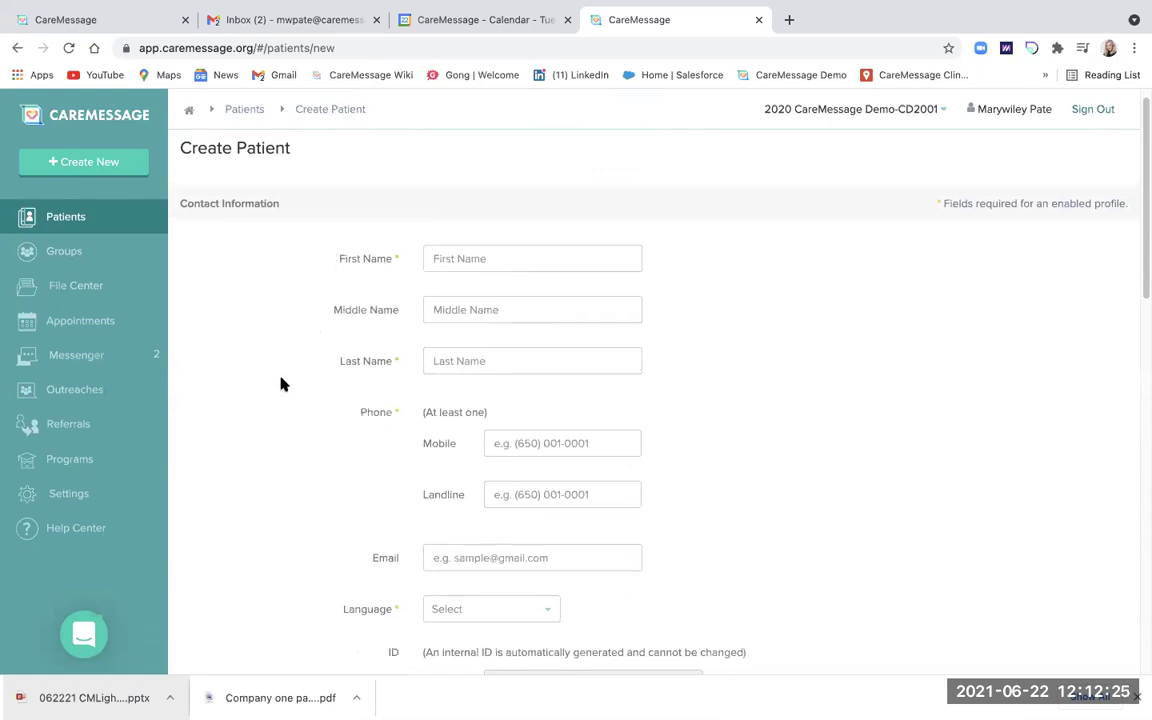
Start a new file upload in the File Center and display the available import actions.
{"action": "left_click", "coordinate": [58, 289]}
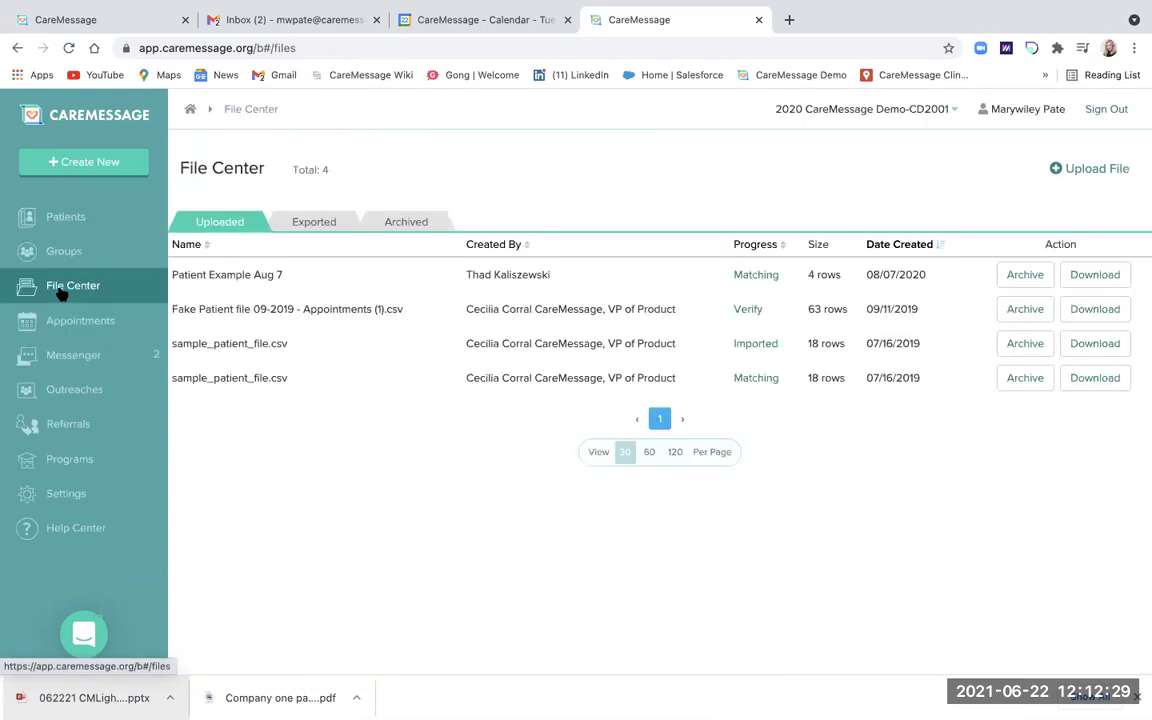
{"action": "left_click", "coordinate": [1080, 167]}
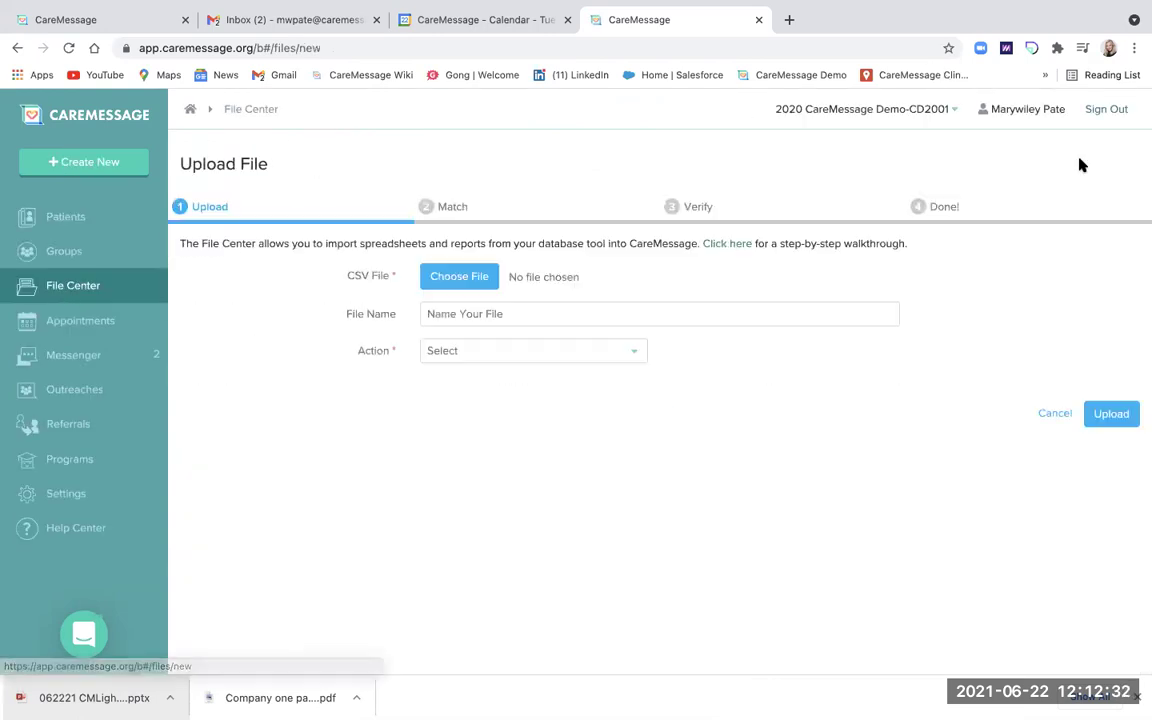
{"action": "left_click", "coordinate": [635, 357]}
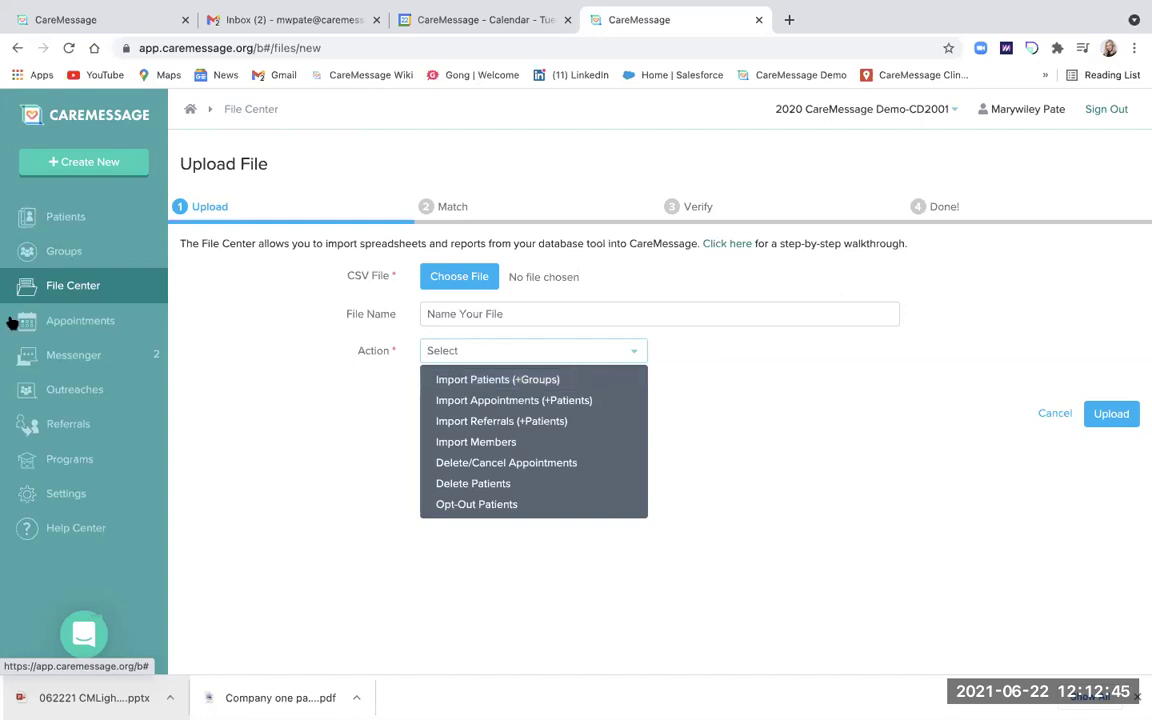
Open the uploaded file Patient Example Aug 7 for matching and match its External ID column to Patient External ID.
{"action": "left_click", "coordinate": [59, 288]}
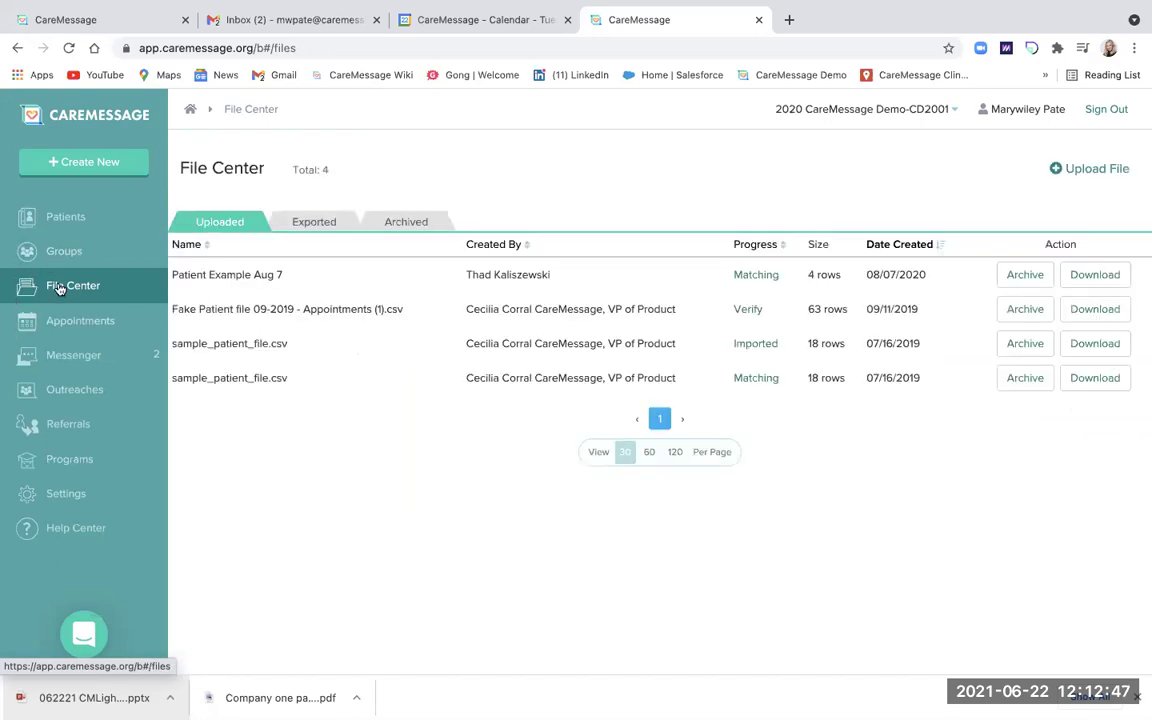
{"action": "left_click", "coordinate": [745, 283]}
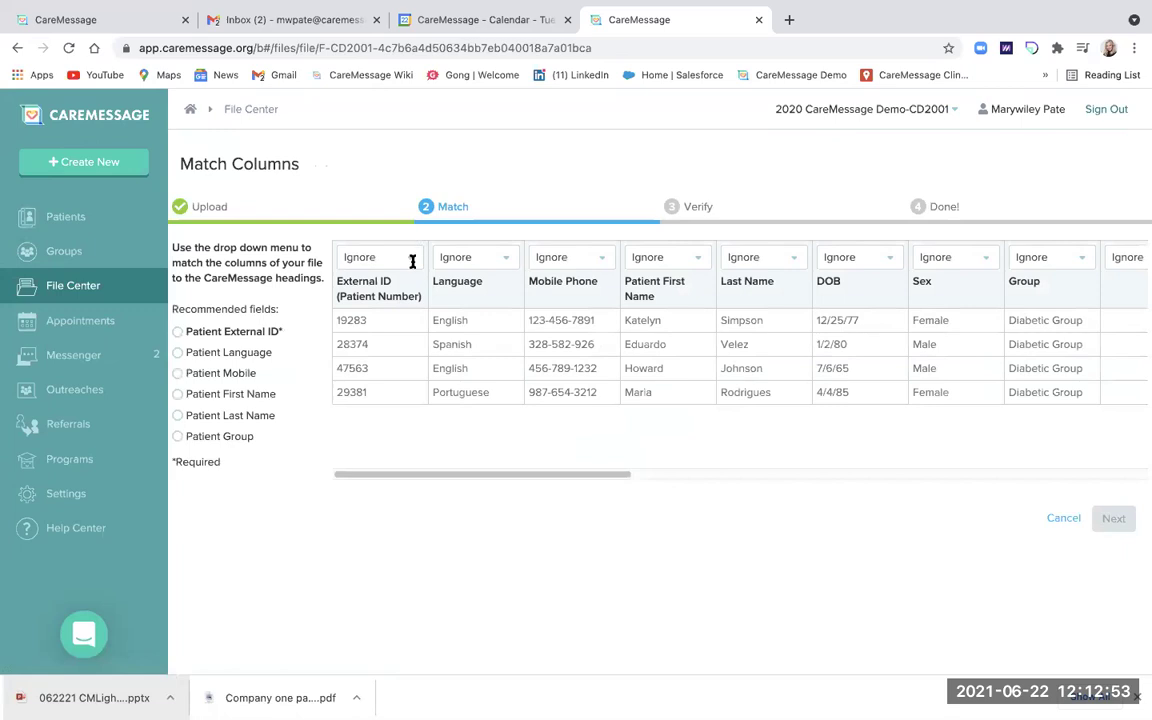
{"action": "left_click", "coordinate": [411, 259]}
{"action": "left_click", "coordinate": [396, 307]}
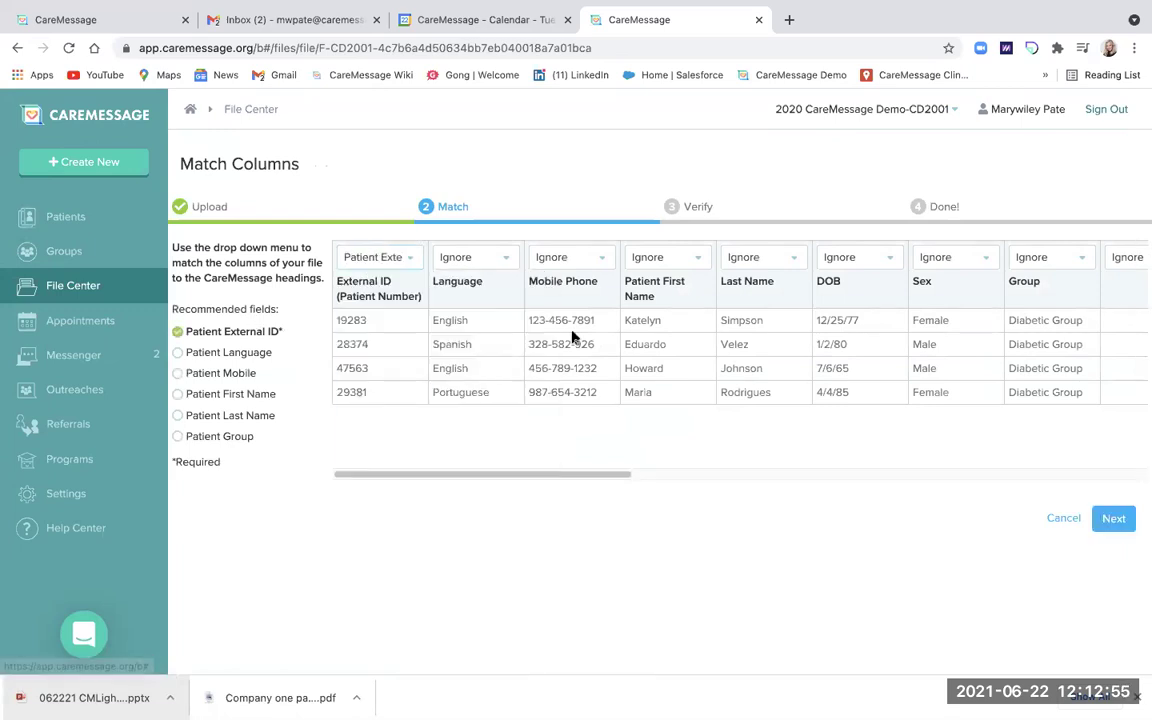
Look through the matching options for the file's Group column.
{"action": "double_click", "coordinate": [1044, 257]}
{"action": "left_click_drag", "start_coordinate": [1044, 257], "coordinate": [1047, 319]}
{"action": "left_click", "coordinate": [1044, 305]}
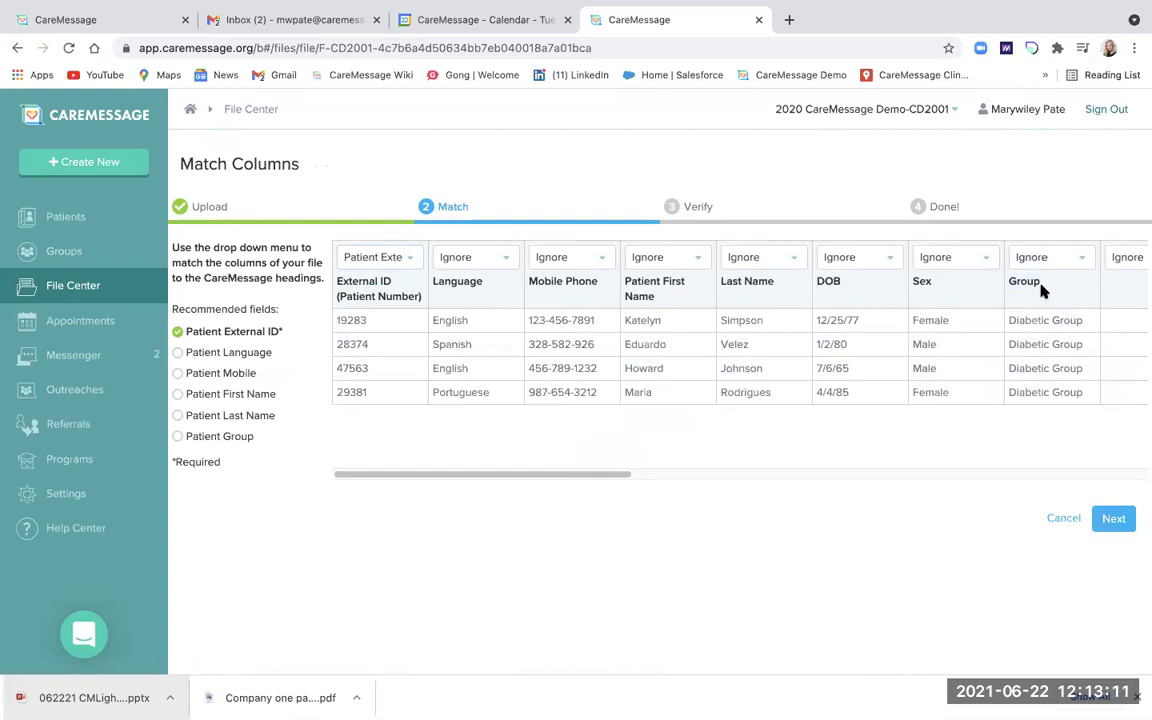
Try to open the Fake Patient file 09-2019 - Appointments (1).csv for verification, and return to the File Center by reloading CareMessage Demo.
{"action": "left_click", "coordinate": [57, 287]}
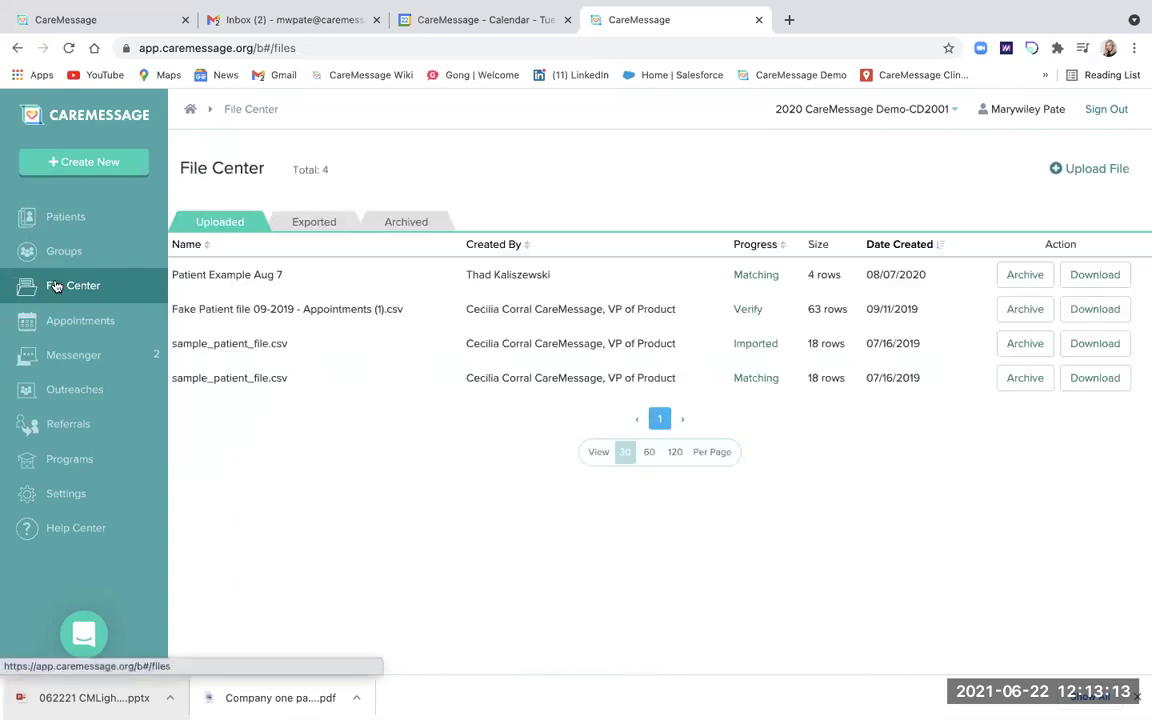
{"action": "left_click", "coordinate": [747, 312]}
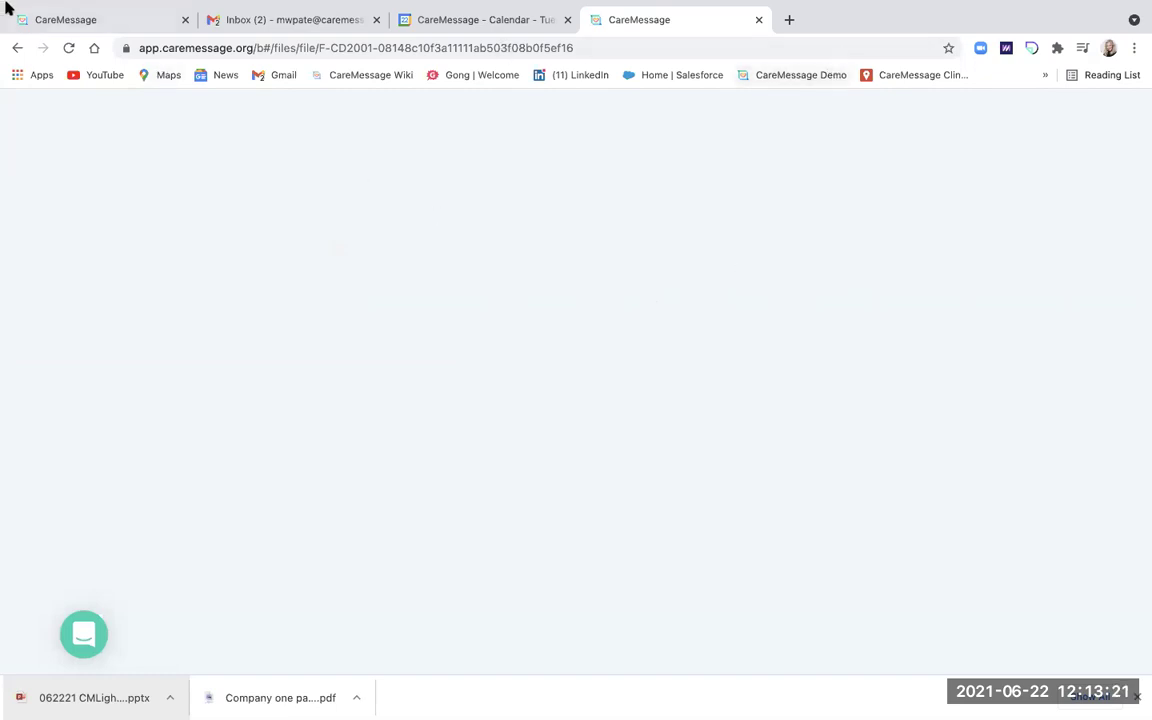
{"action": "left_click", "coordinate": [14, 47]}
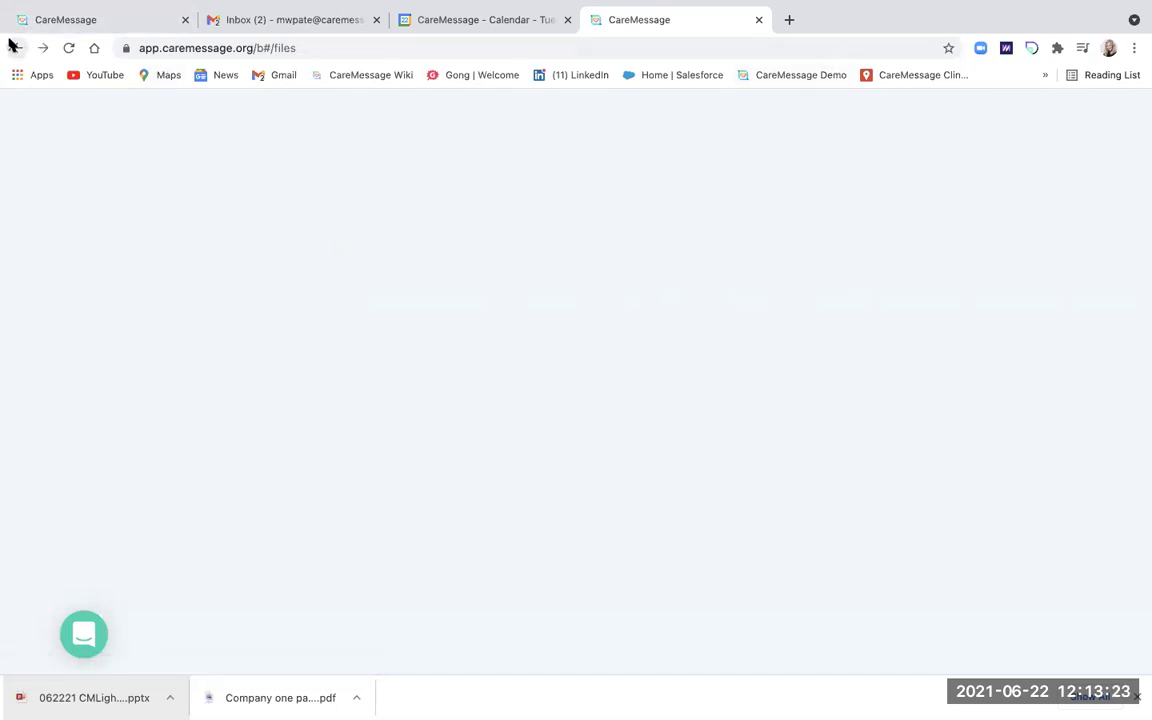
{"action": "left_click", "coordinate": [774, 80]}
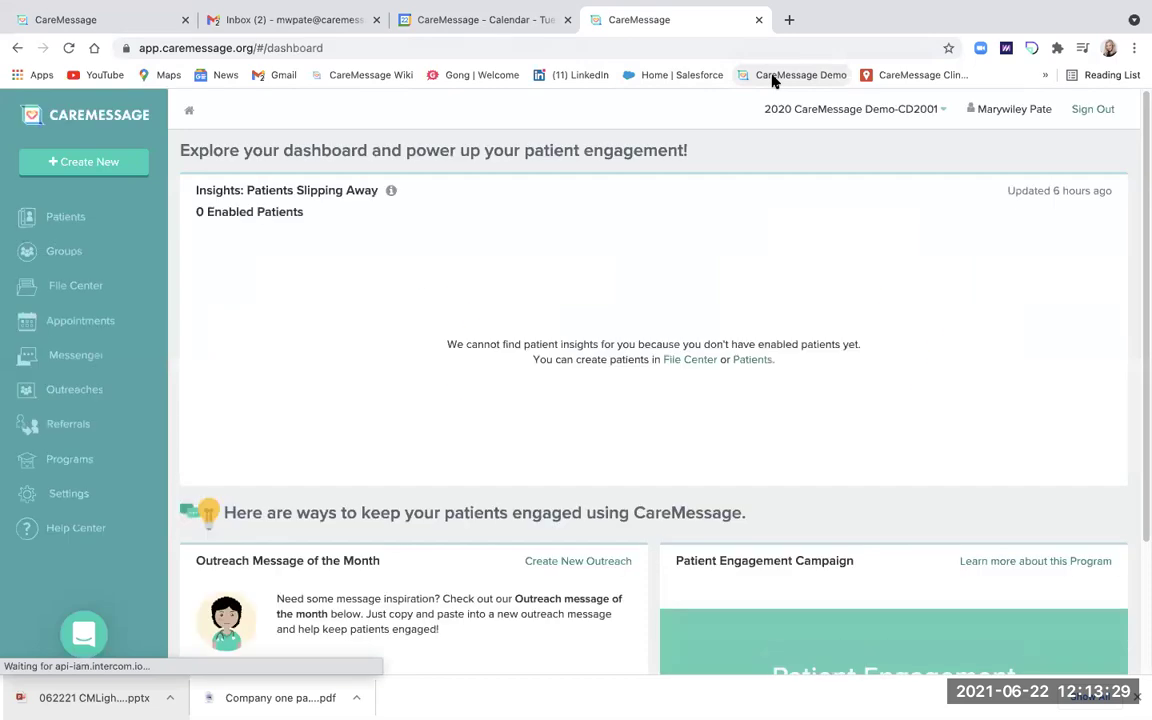
{"action": "left_click", "coordinate": [71, 290]}
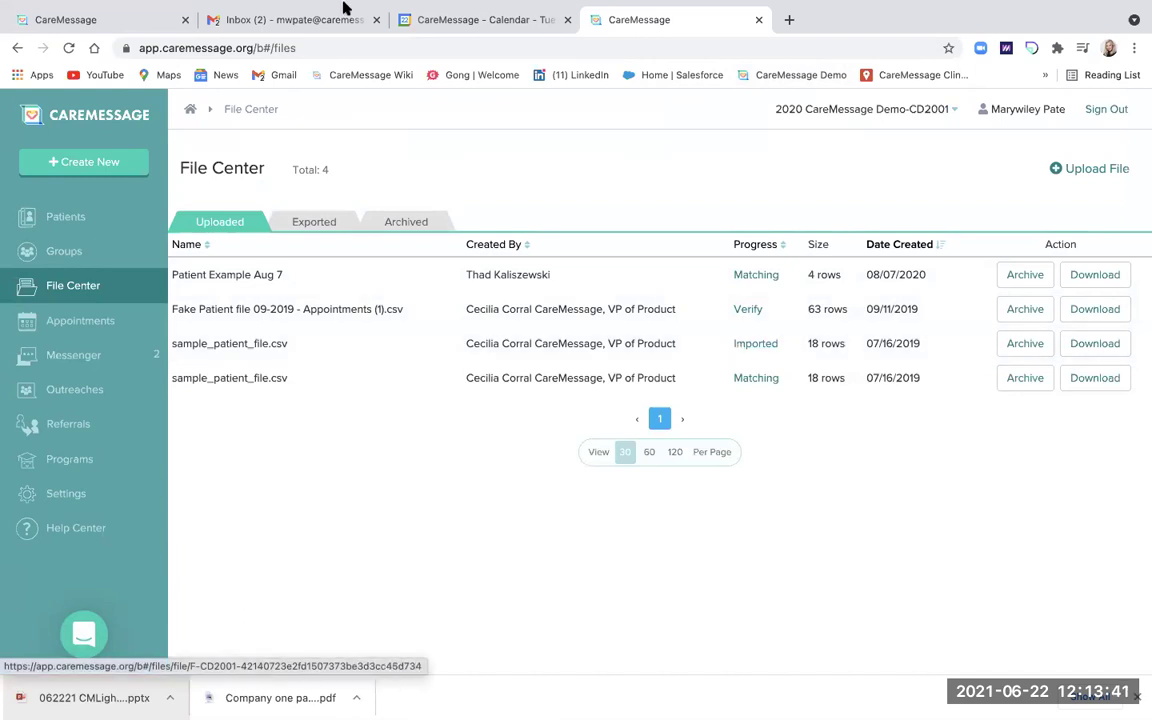
Open the outreach 2019-09 Established Patient Recall - Pick a Time and examine its summary, metrics and message text.
{"action": "left_click", "coordinate": [66, 393]}
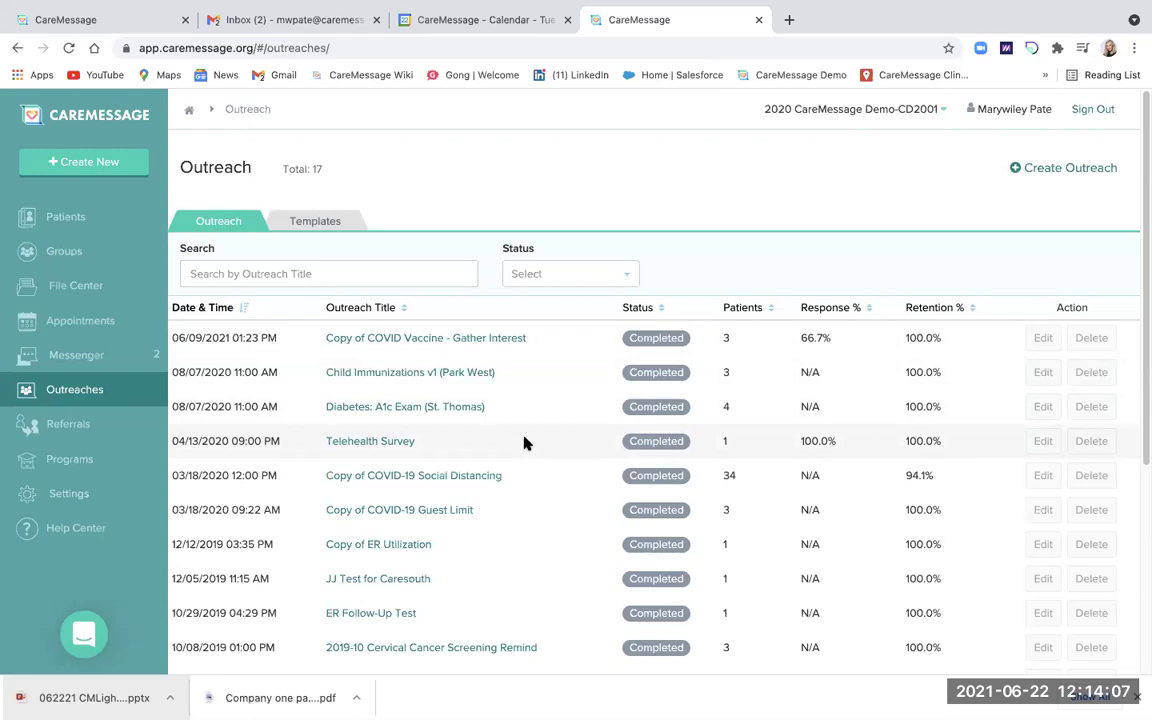
{"action": "scroll", "coordinate": [524, 442], "scroll_direction": "down", "scroll_amount": 2}
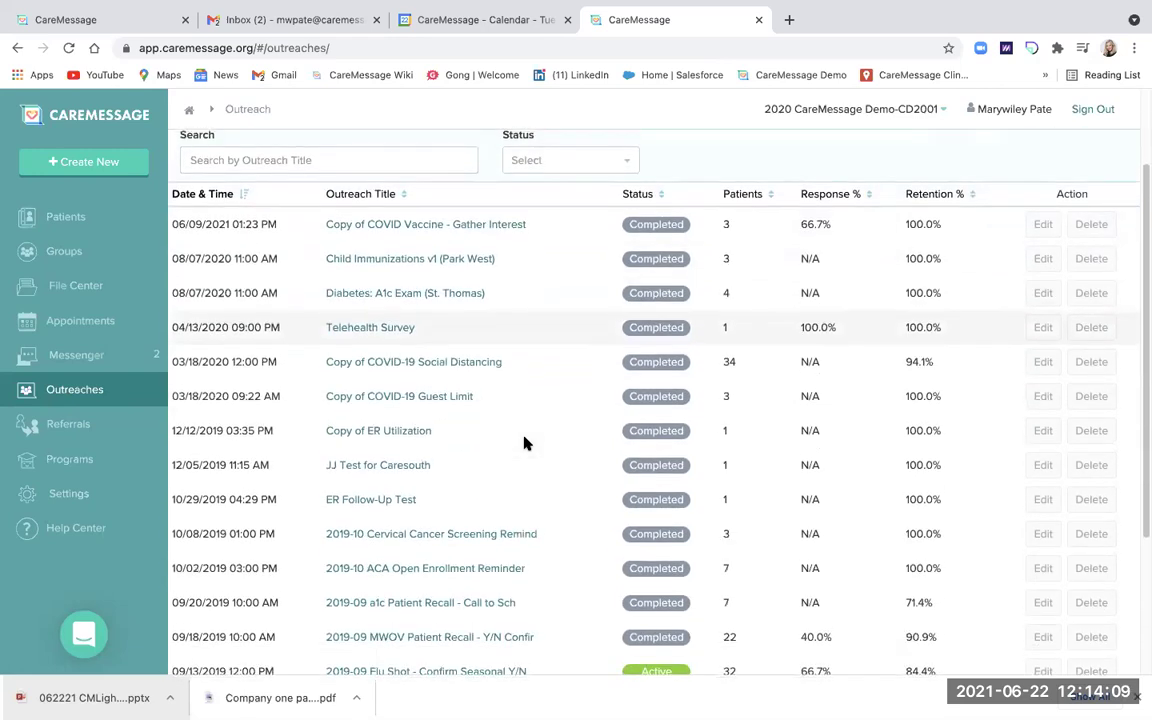
{"action": "scroll", "coordinate": [420, 347], "scroll_direction": "down", "scroll_amount": 3}
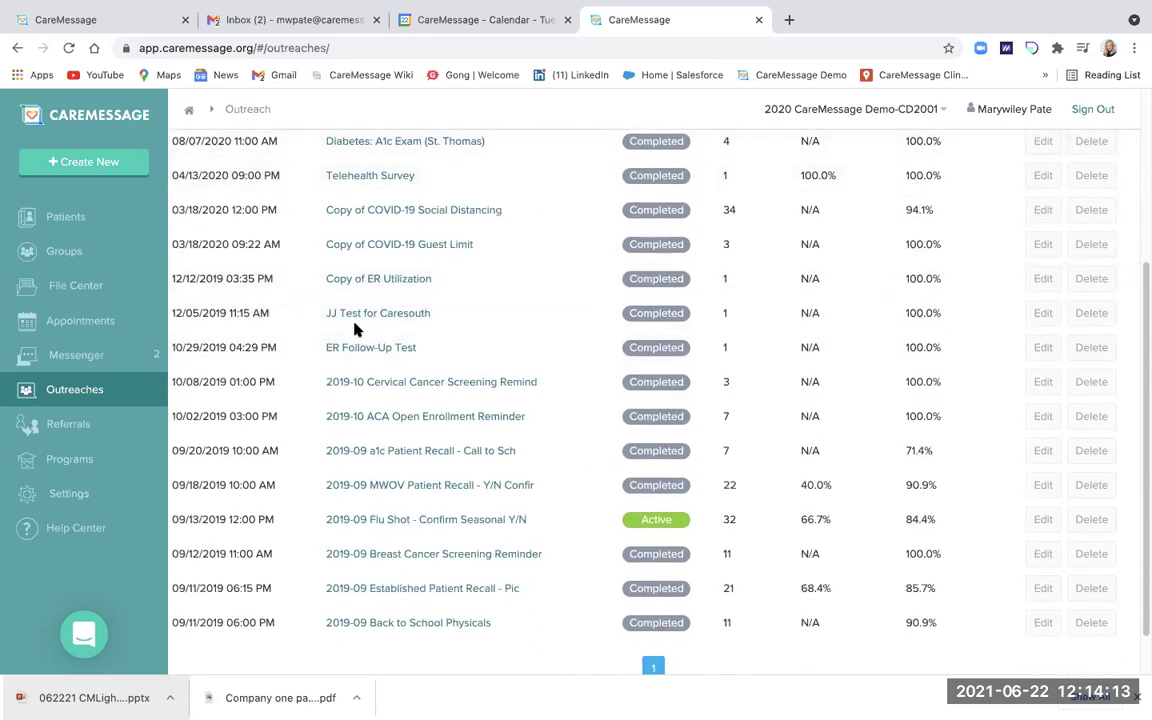
{"action": "left_click", "coordinate": [358, 588]}
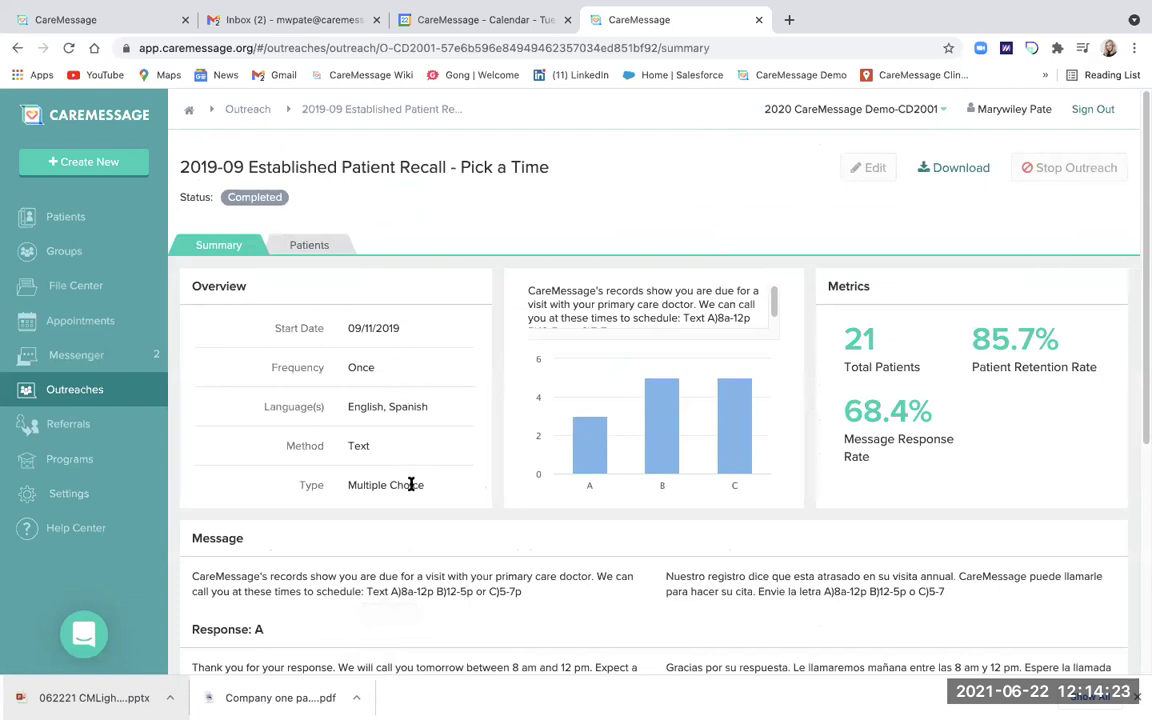
{"action": "scroll", "coordinate": [412, 476], "scroll_direction": "down", "scroll_amount": 1}
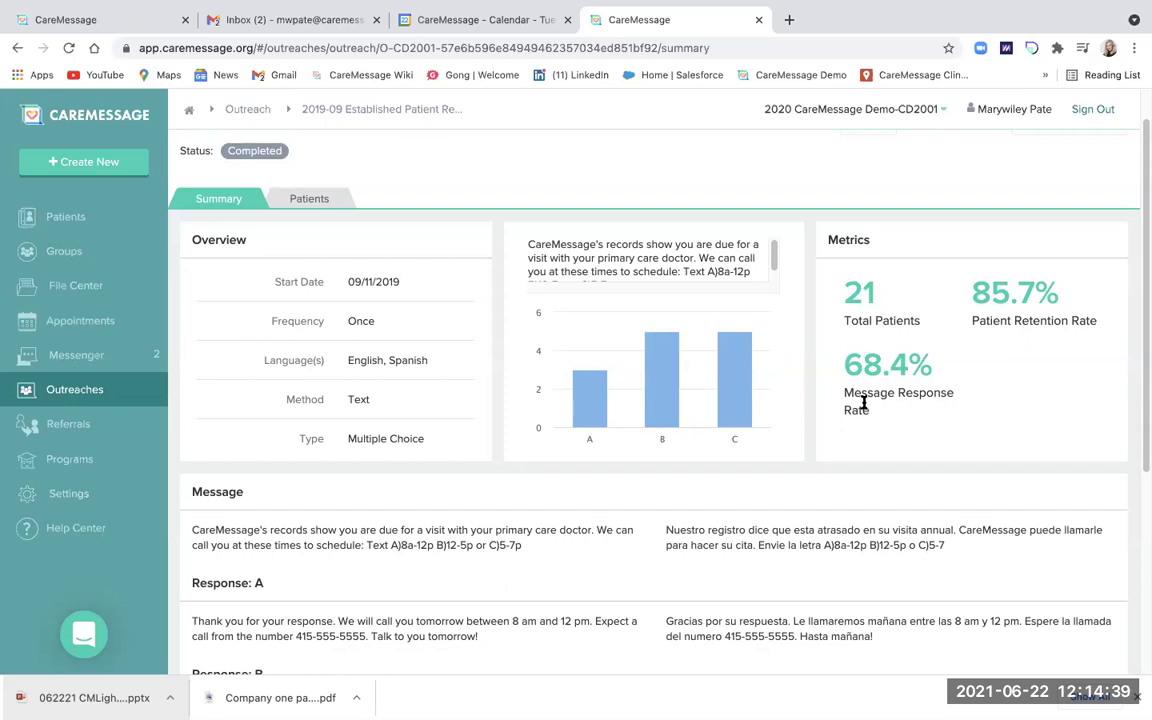
Review the outreach's patient list with individual responses, the available filters and the selected patient's message activity.
{"action": "left_click", "coordinate": [318, 201]}
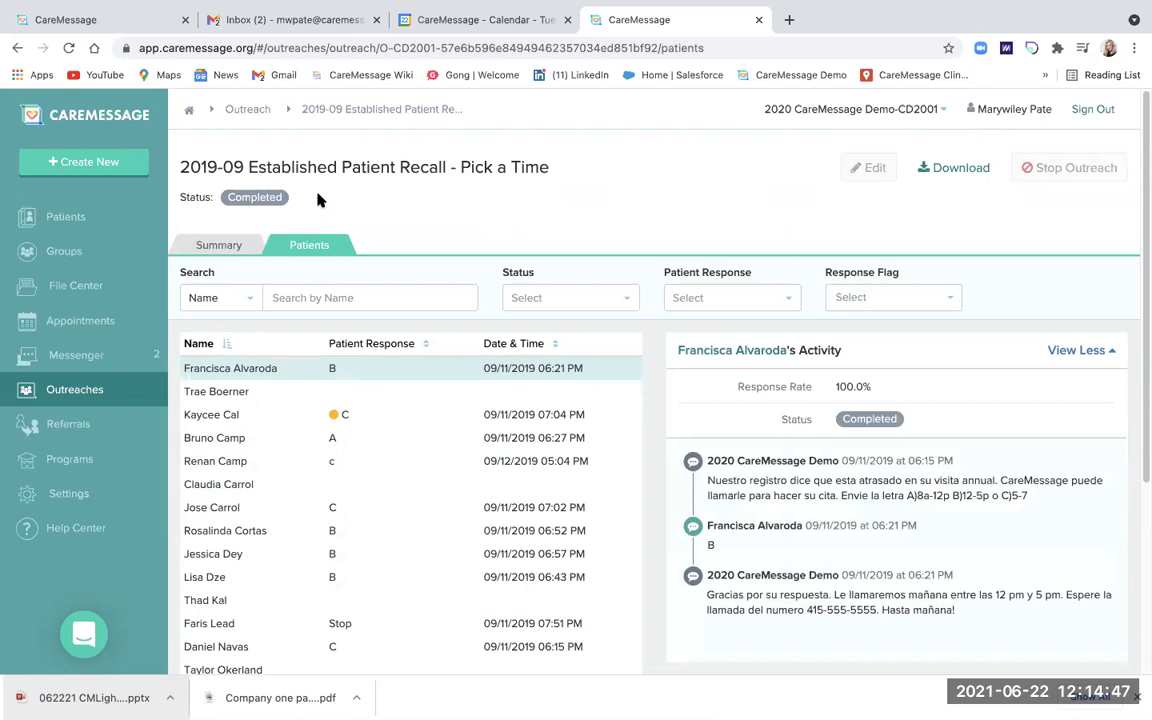
{"action": "scroll", "coordinate": [300, 300], "scroll_direction": "down", "scroll_amount": 1}
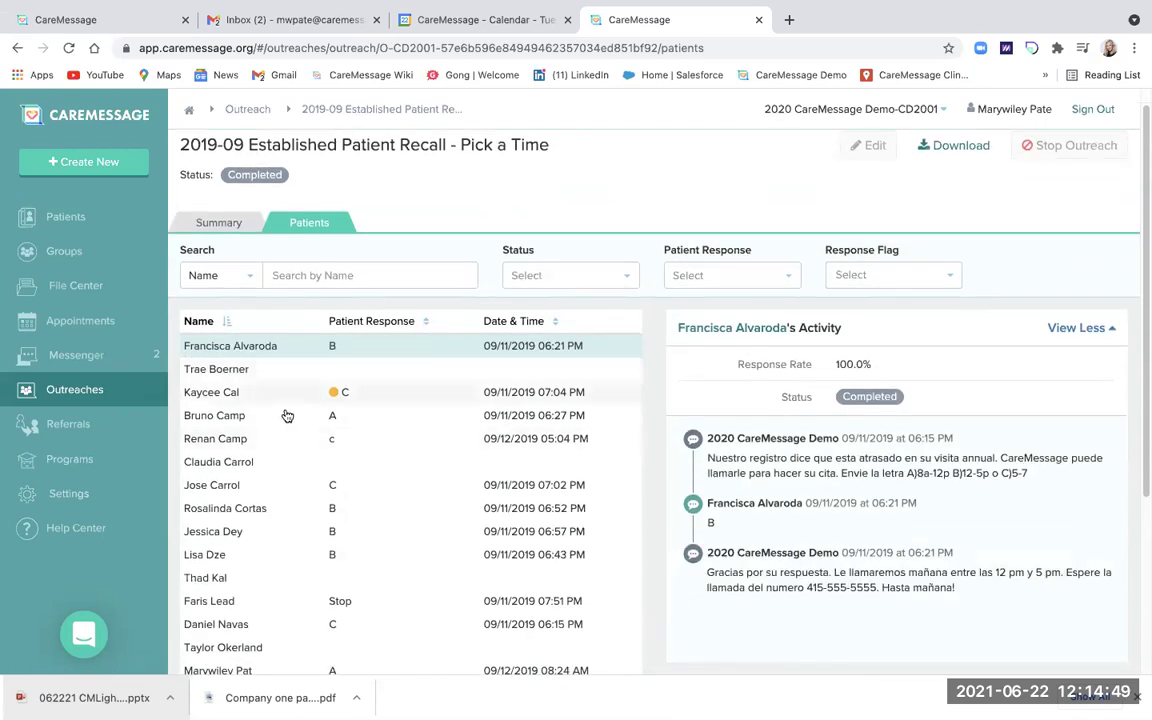
{"action": "scroll", "coordinate": [284, 435], "scroll_direction": "down", "scroll_amount": 2}
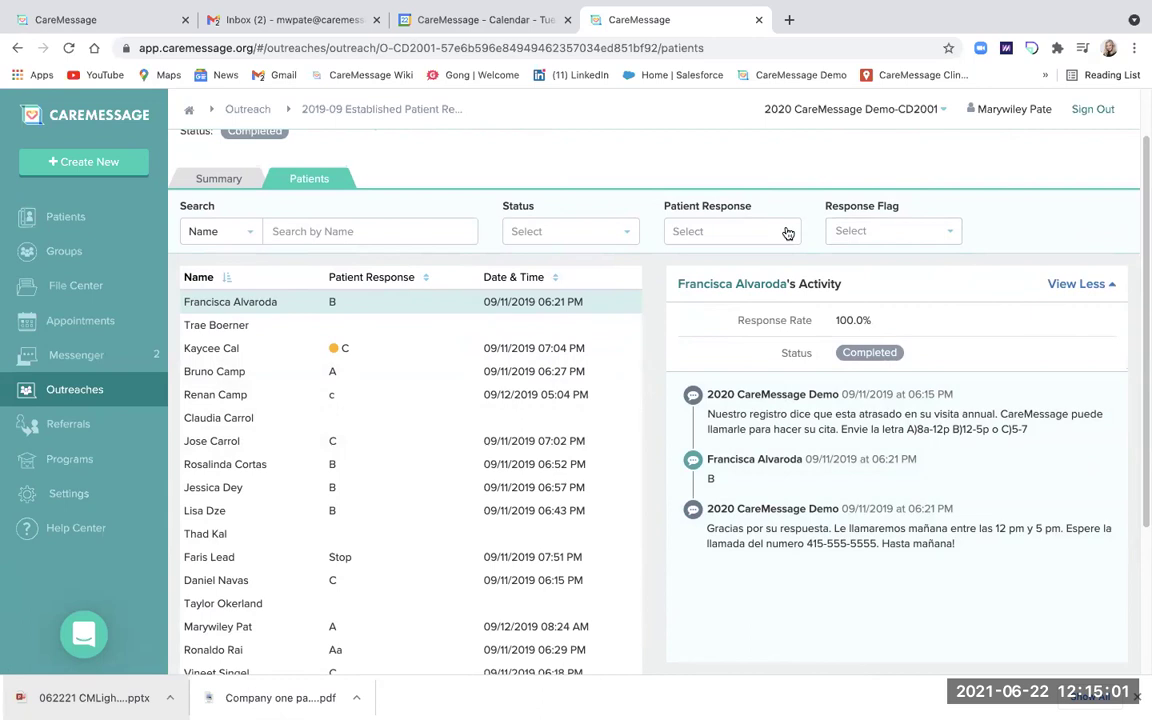
{"action": "scroll", "coordinate": [785, 232], "scroll_direction": "up", "scroll_amount": 2}
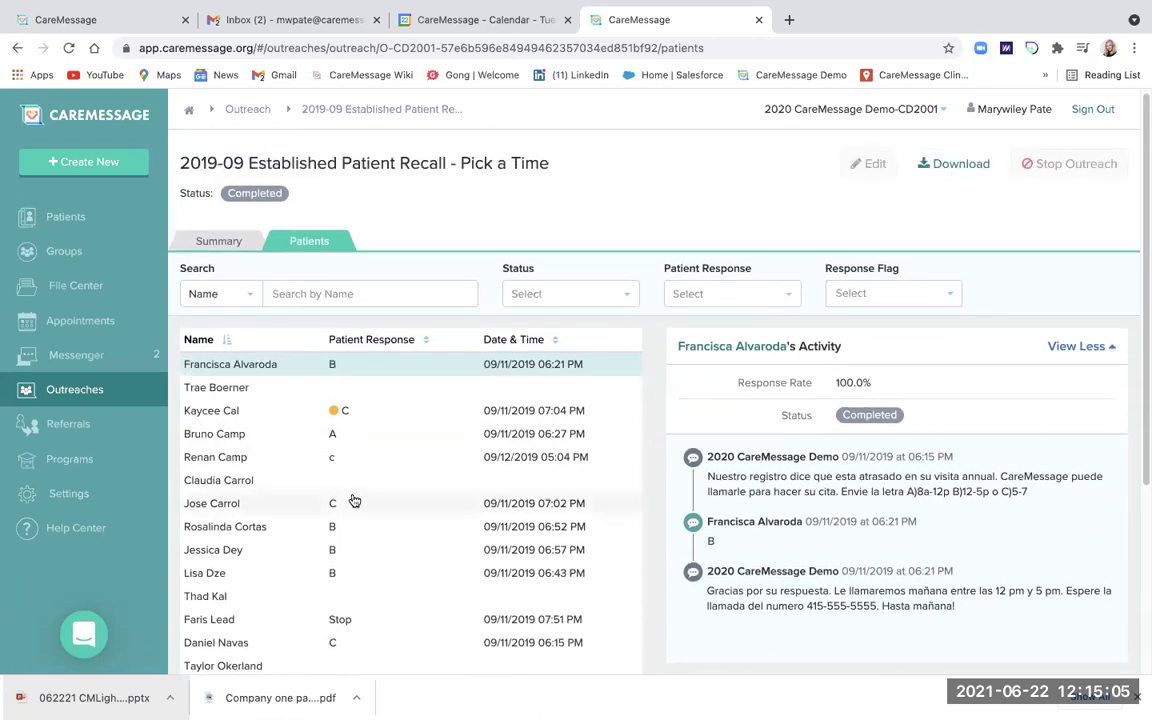
{"action": "scroll", "coordinate": [354, 500], "scroll_direction": "down", "scroll_amount": 1}
{"action": "scroll", "coordinate": [355, 501], "scroll_direction": "down", "scroll_amount": 1}
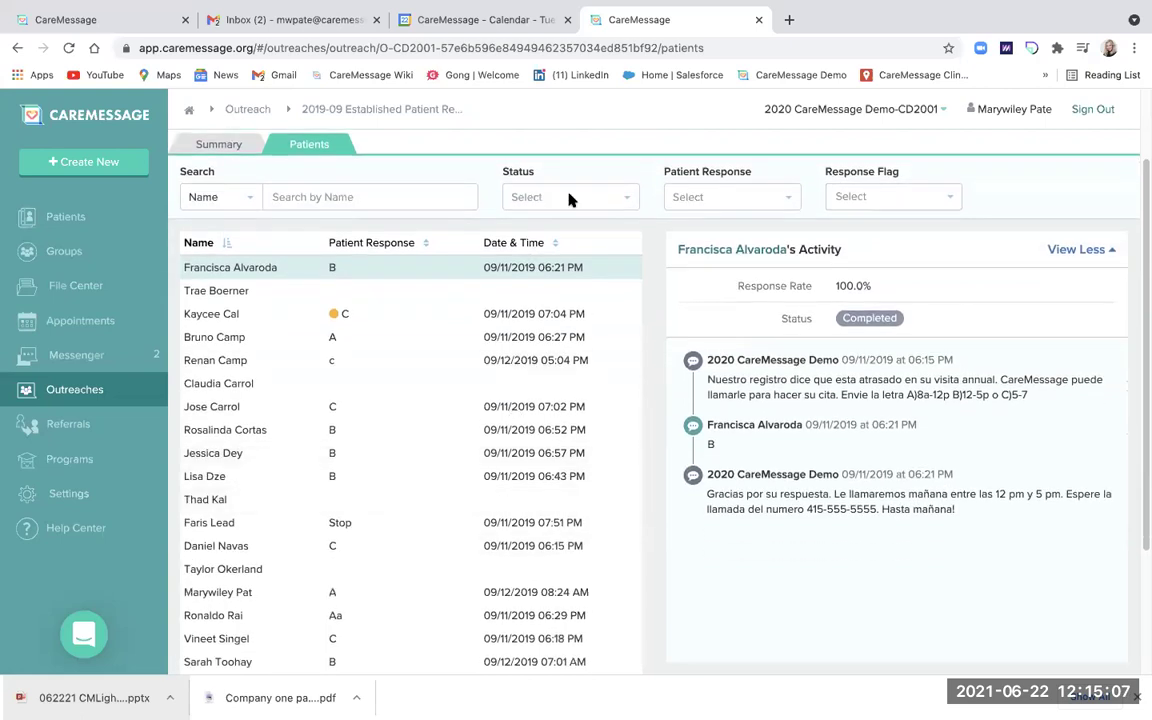
View the activity and contact card of the patient listed just above the "Stop" response, and return to the outreach list.
{"action": "left_click", "coordinate": [206, 502]}
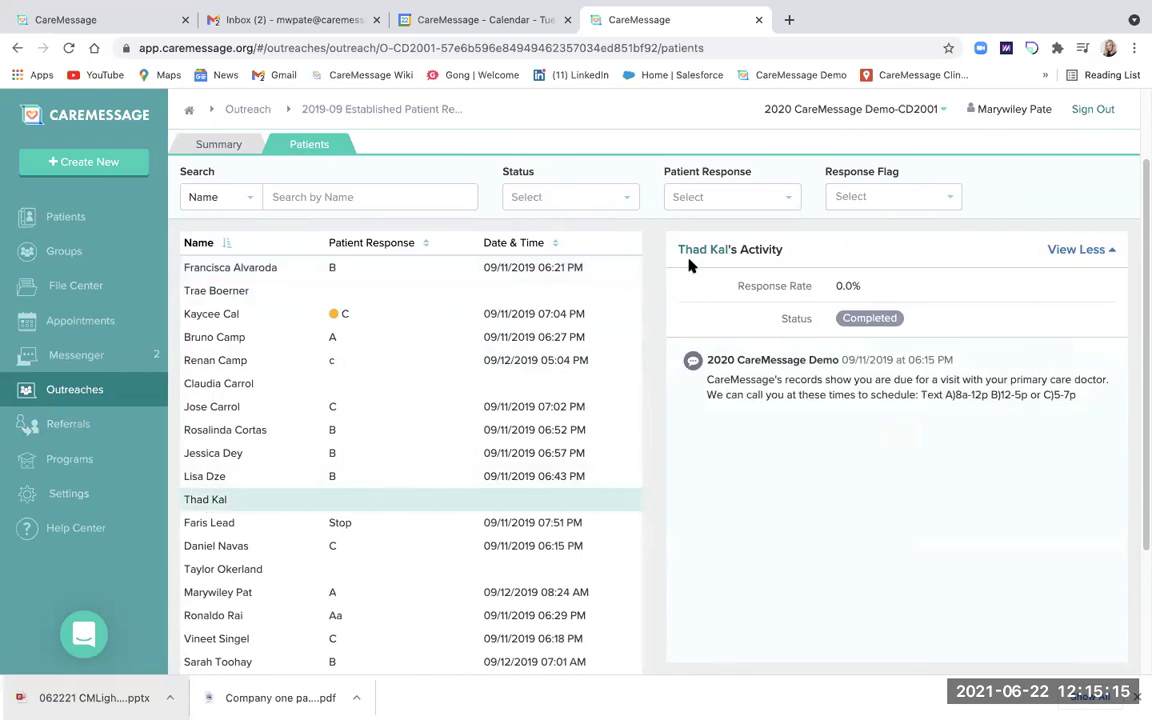
{"action": "mouse_move", "coordinate": [695, 255]}
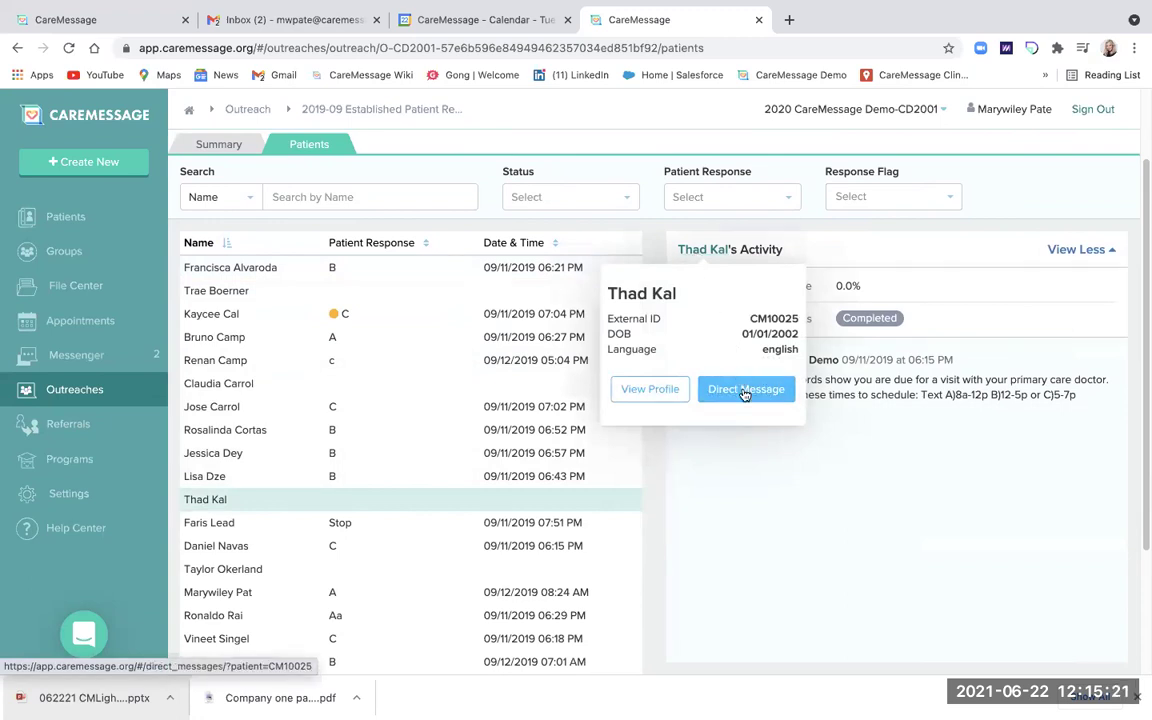
{"action": "left_click", "coordinate": [67, 397]}
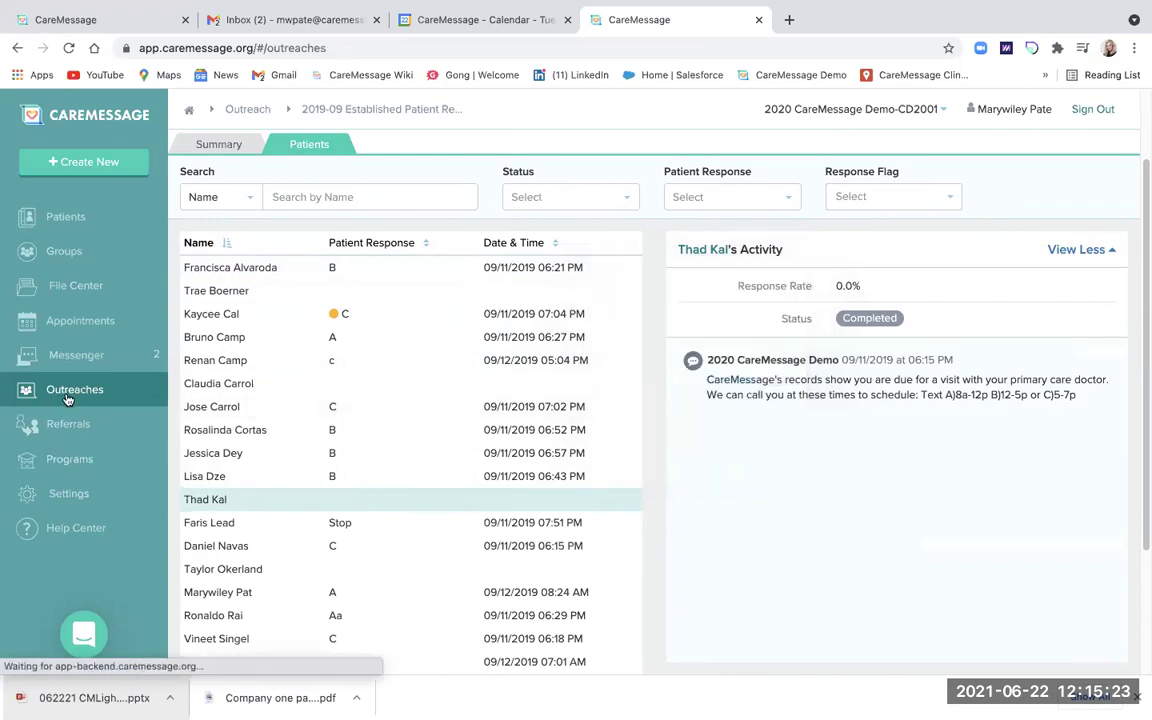
Start creating a new outreach and filter its patient selection to the Diabetic Group.
{"action": "scroll", "coordinate": [506, 448], "scroll_direction": "down", "scroll_amount": 2}
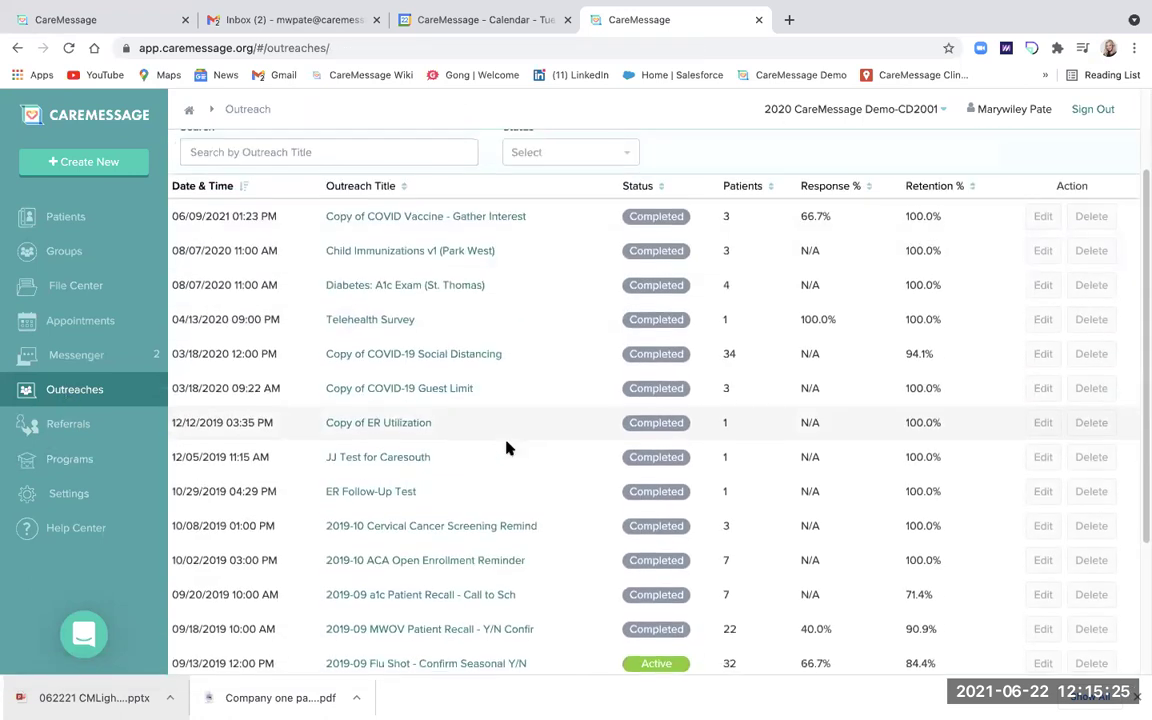
{"action": "scroll", "coordinate": [506, 448], "scroll_direction": "up", "scroll_amount": 1}
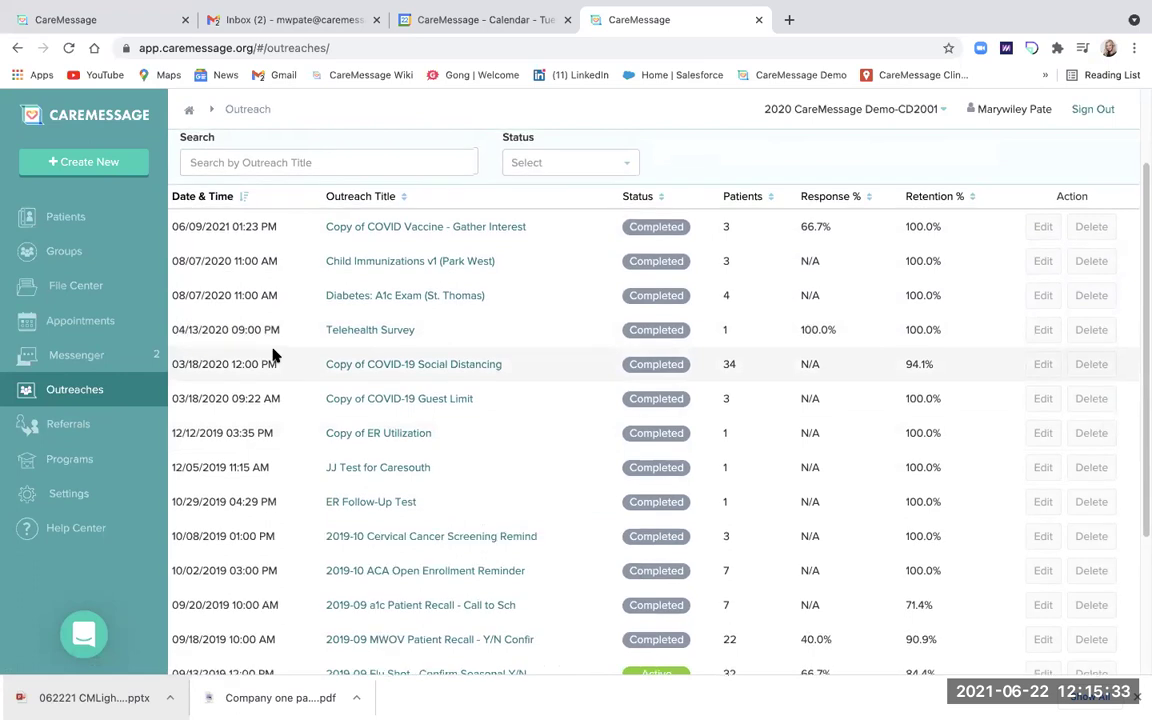
{"action": "scroll", "coordinate": [274, 355], "scroll_direction": "up", "scroll_amount": 2}
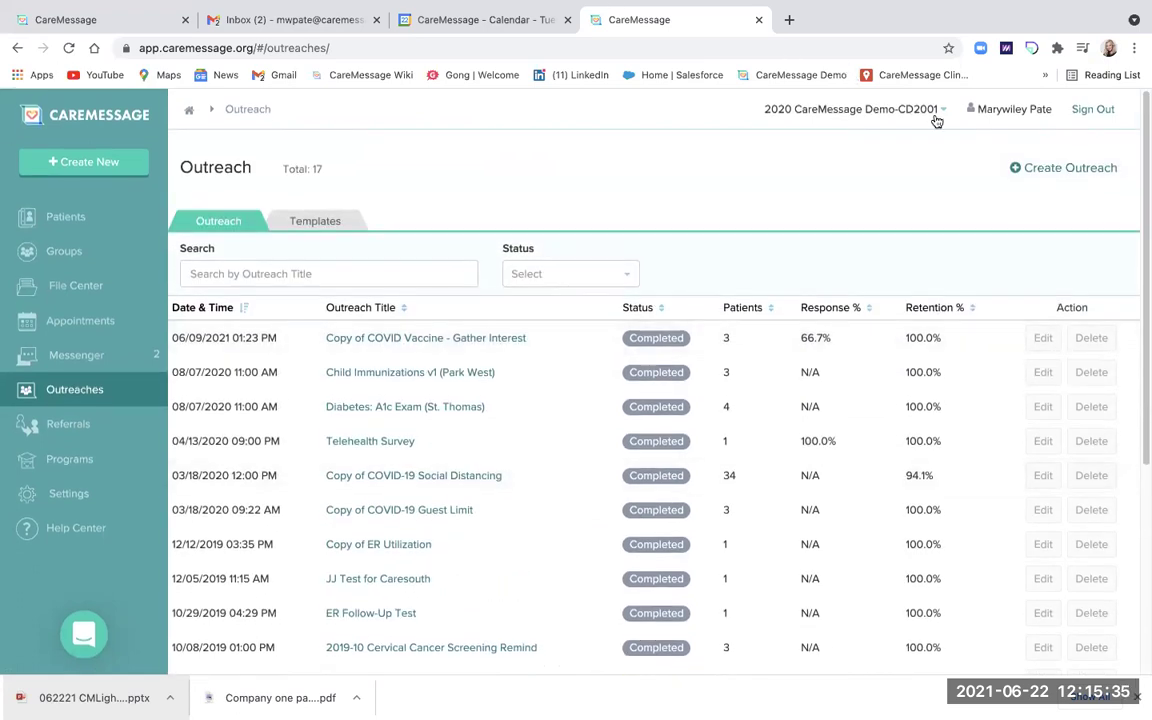
{"action": "left_click", "coordinate": [1040, 170]}
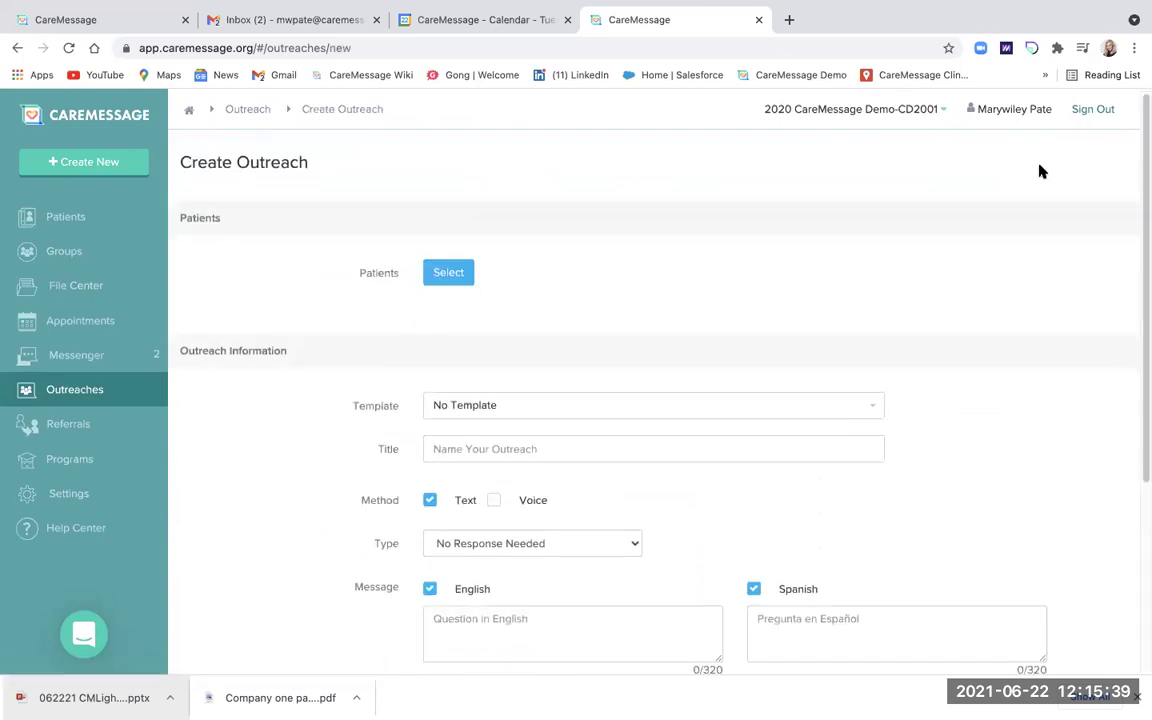
{"action": "left_click", "coordinate": [450, 275]}
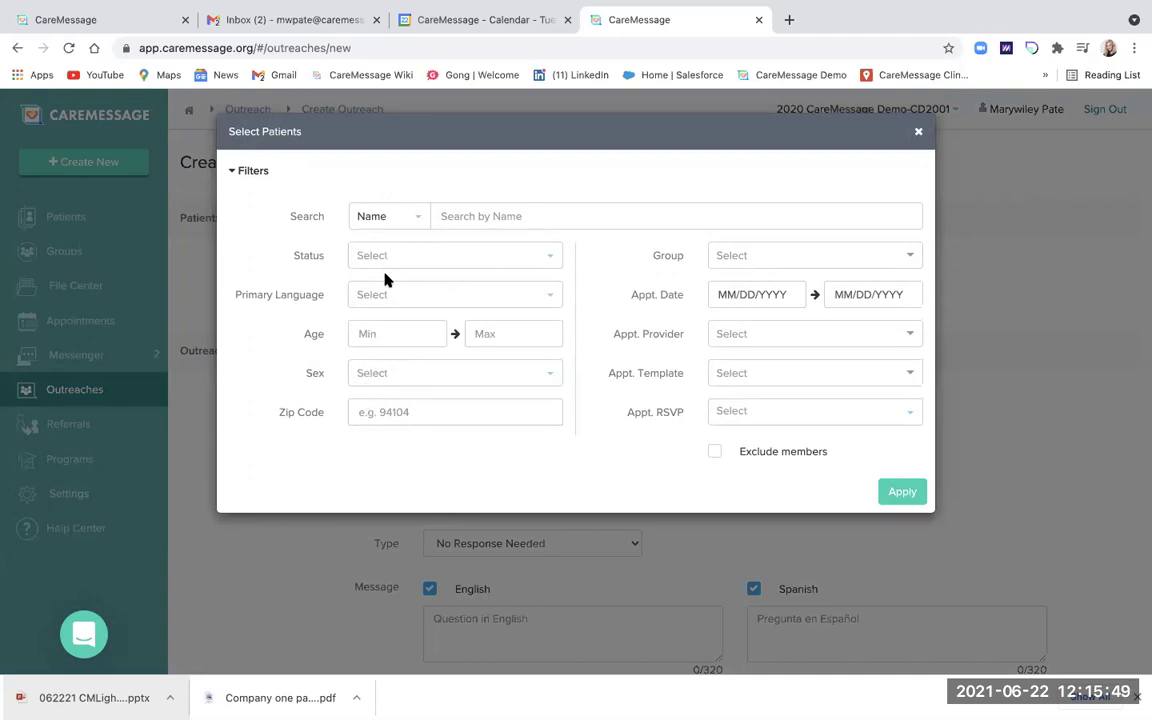
{"action": "left_click", "coordinate": [735, 255]}
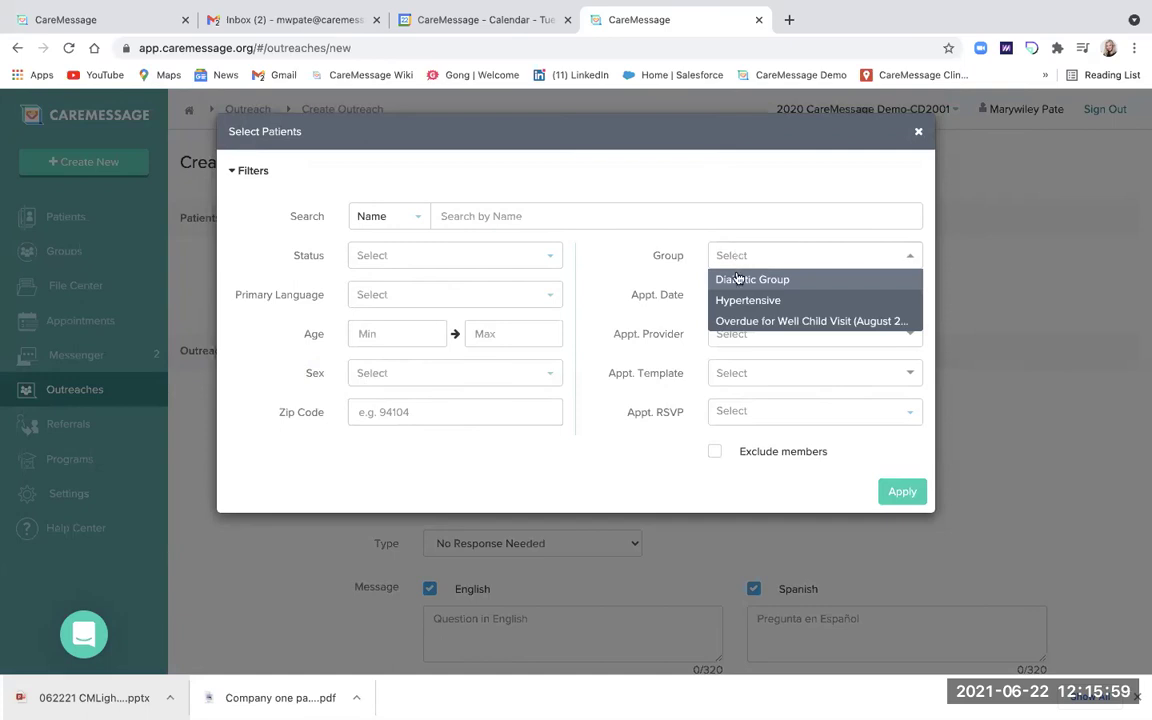
{"action": "left_click", "coordinate": [738, 279]}
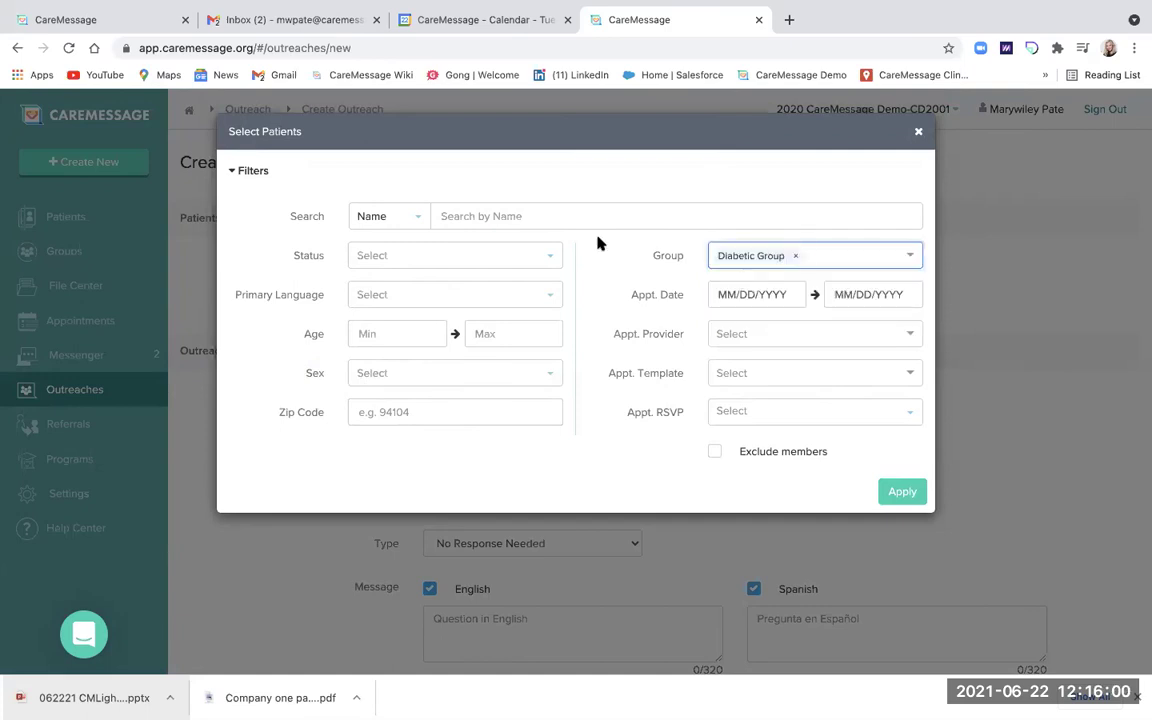
{"action": "left_click", "coordinate": [912, 495]}
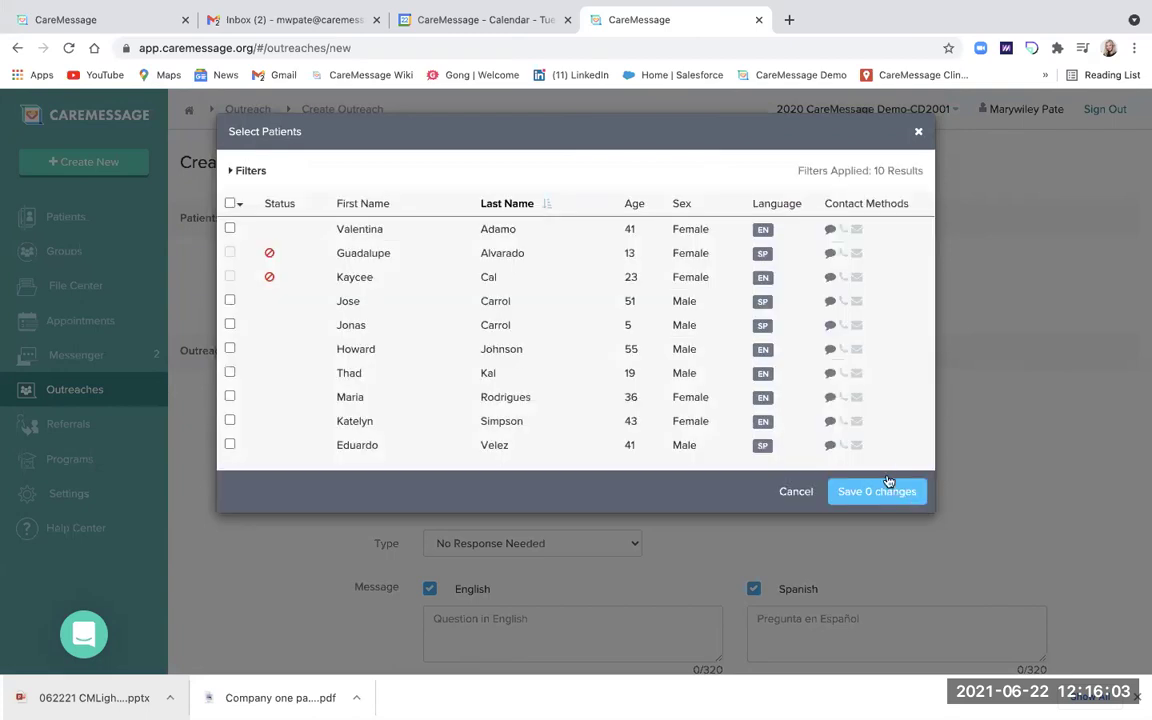
Select all eligible patients in the filtered list and save them as the outreach's recipients.
{"action": "left_click", "coordinate": [230, 204]}
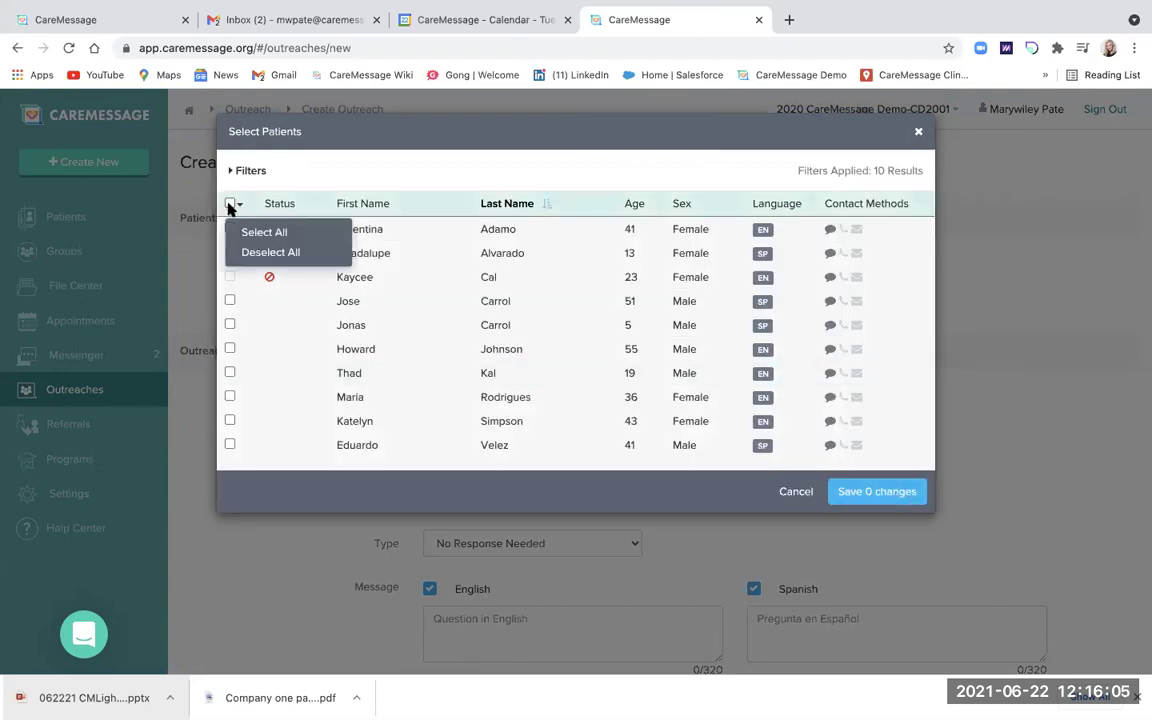
{"action": "left_click", "coordinate": [250, 232]}
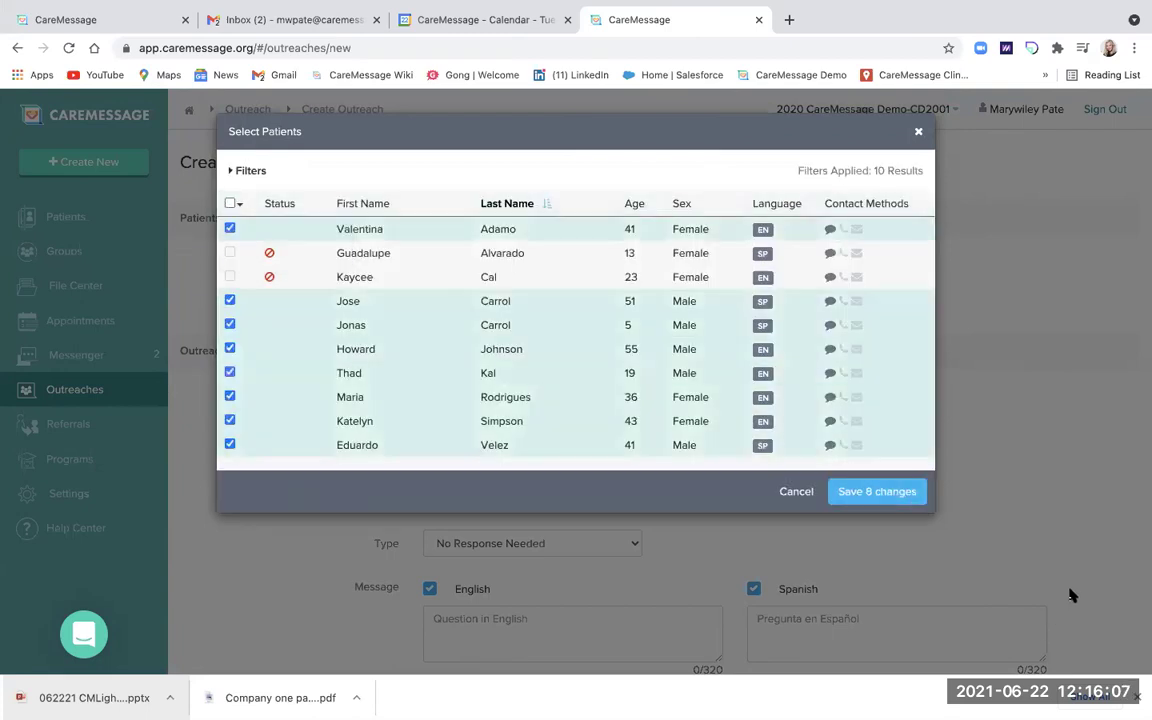
{"action": "left_click", "coordinate": [884, 493]}
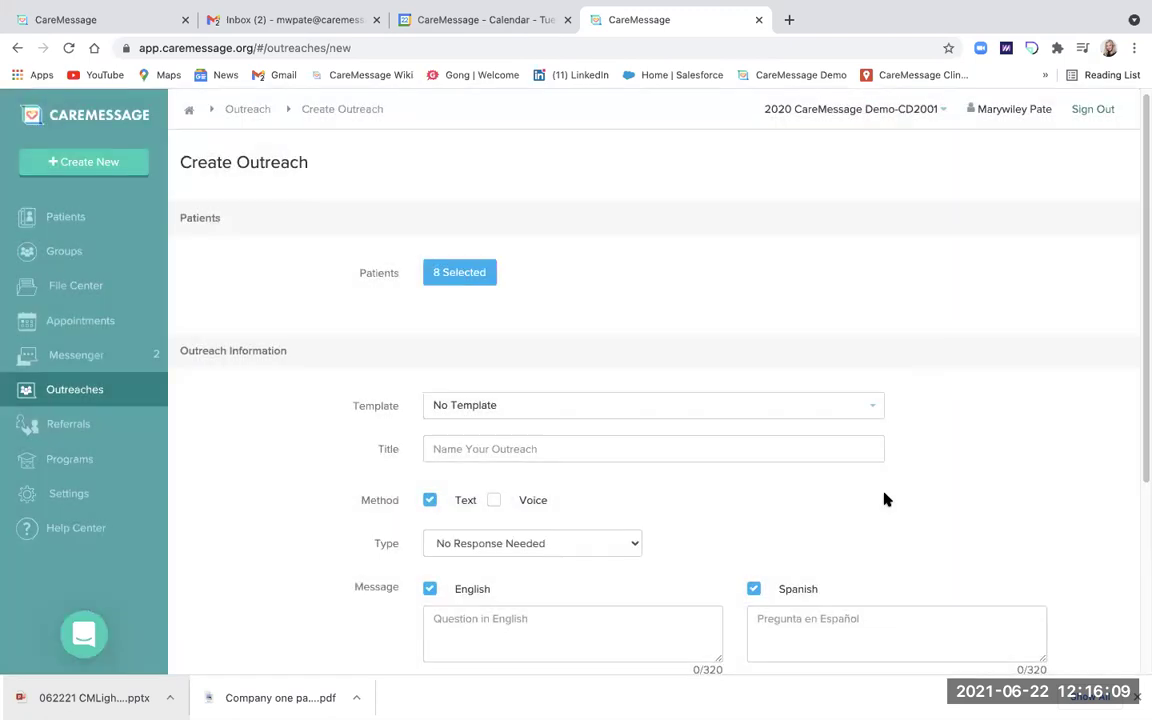
Apply the Diabetes: A1c Exam template to the outreach and review its English and Spanish messages.
{"action": "scroll", "coordinate": [884, 499], "scroll_direction": "down", "scroll_amount": 1}
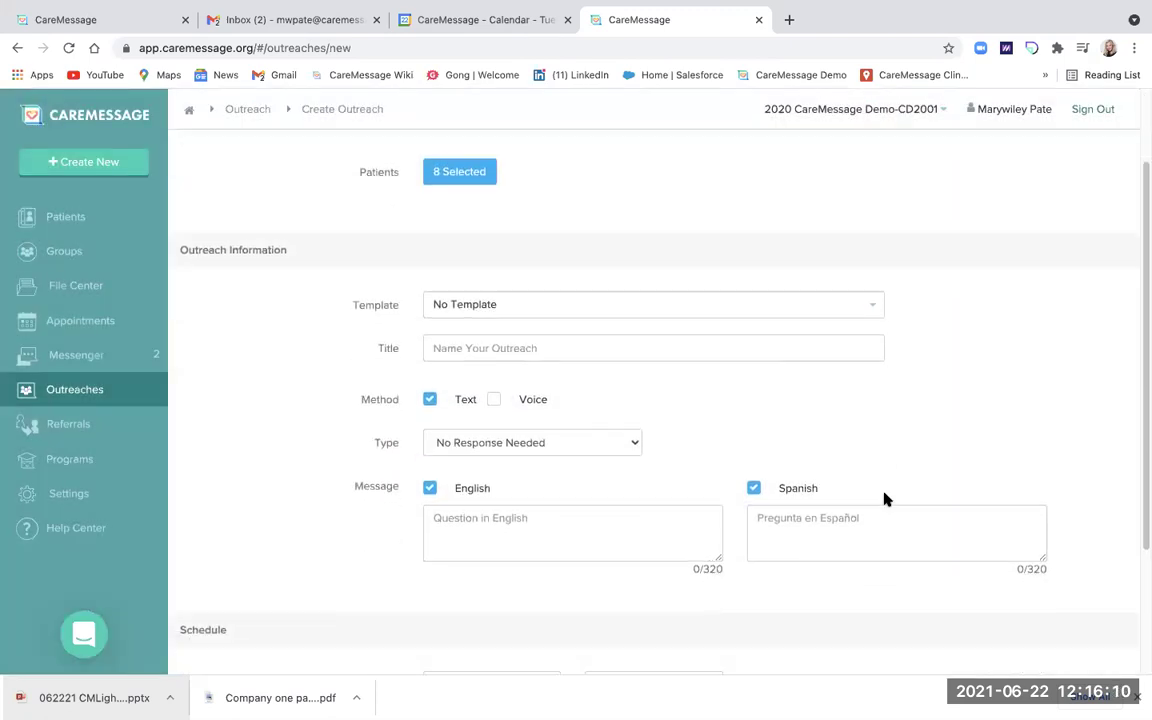
{"action": "left_click", "coordinate": [866, 304]}
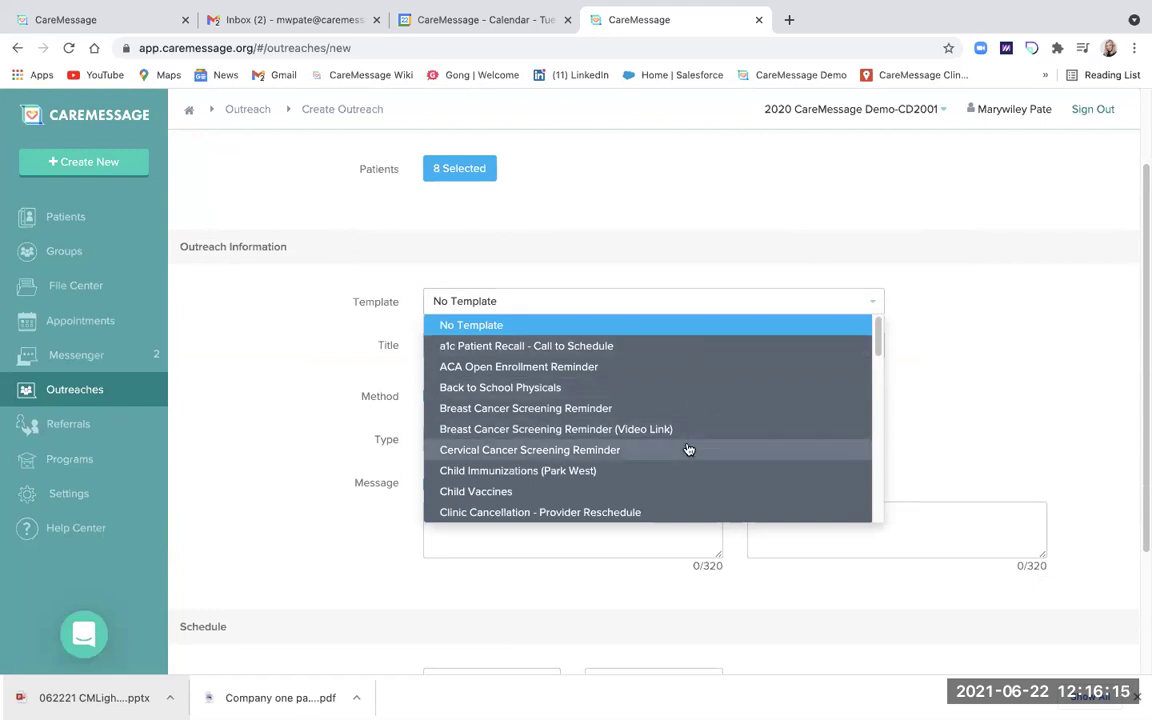
{"action": "scroll", "coordinate": [688, 449], "scroll_direction": "down", "scroll_amount": 3}
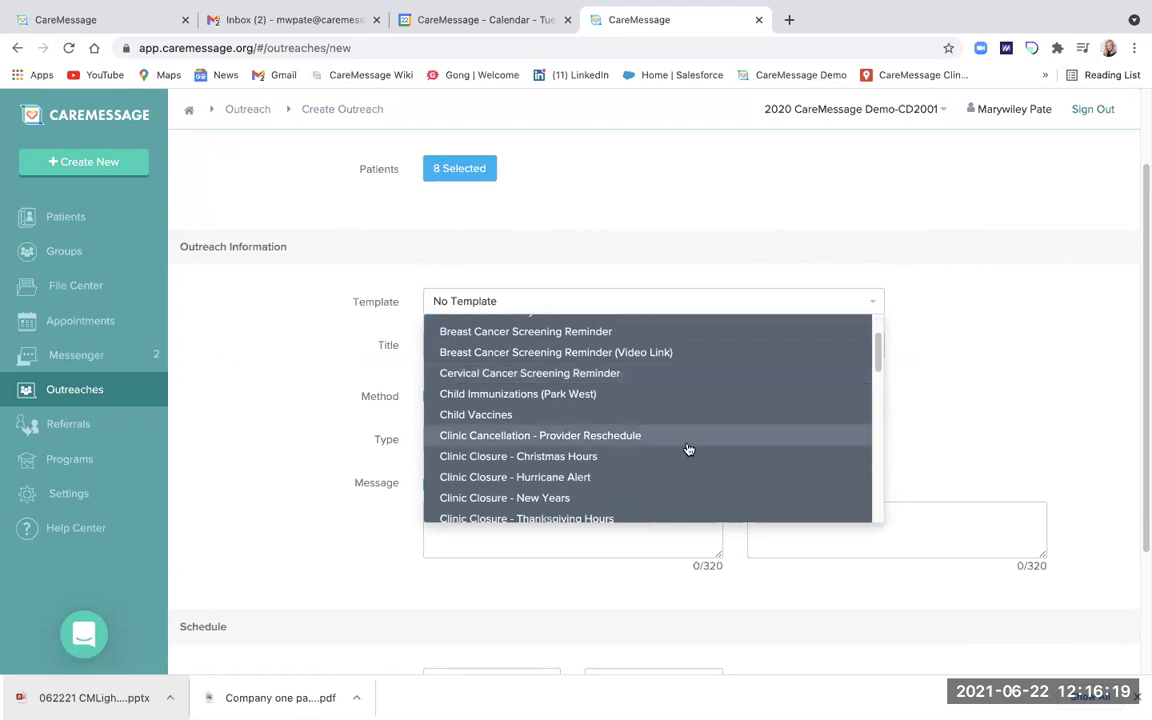
{"action": "scroll", "coordinate": [688, 449], "scroll_direction": "down", "scroll_amount": 5}
{"action": "scroll", "coordinate": [688, 449], "scroll_direction": "down", "scroll_amount": 5}
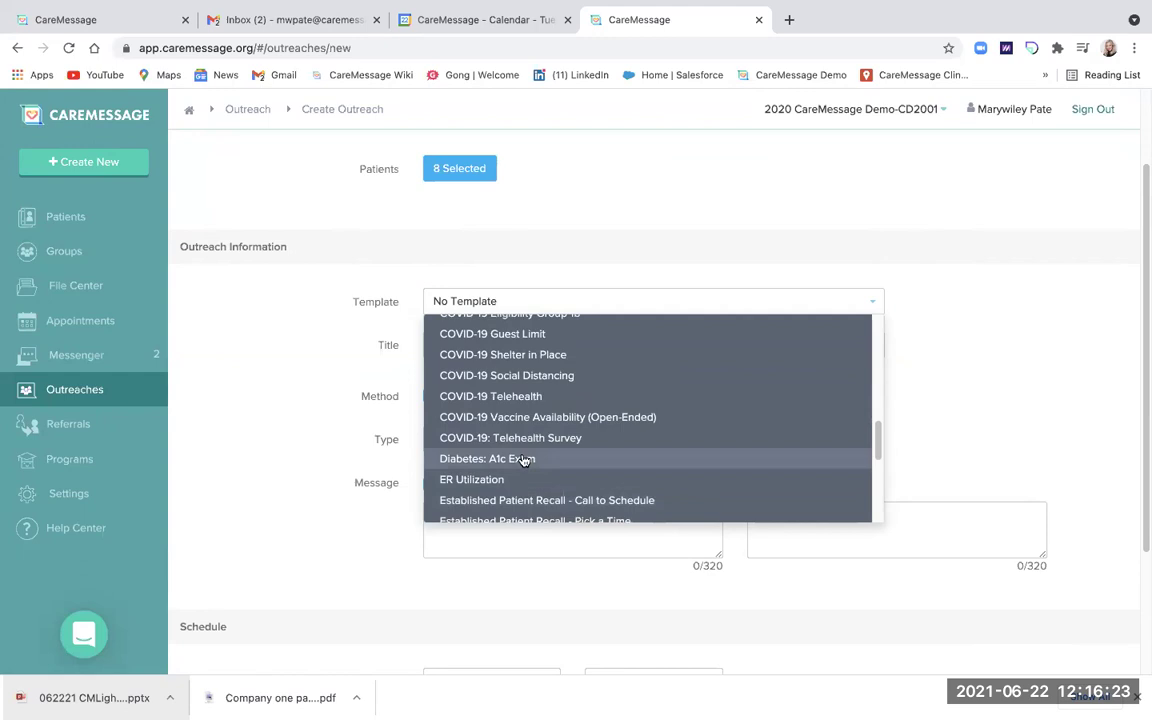
{"action": "left_click", "coordinate": [522, 458]}
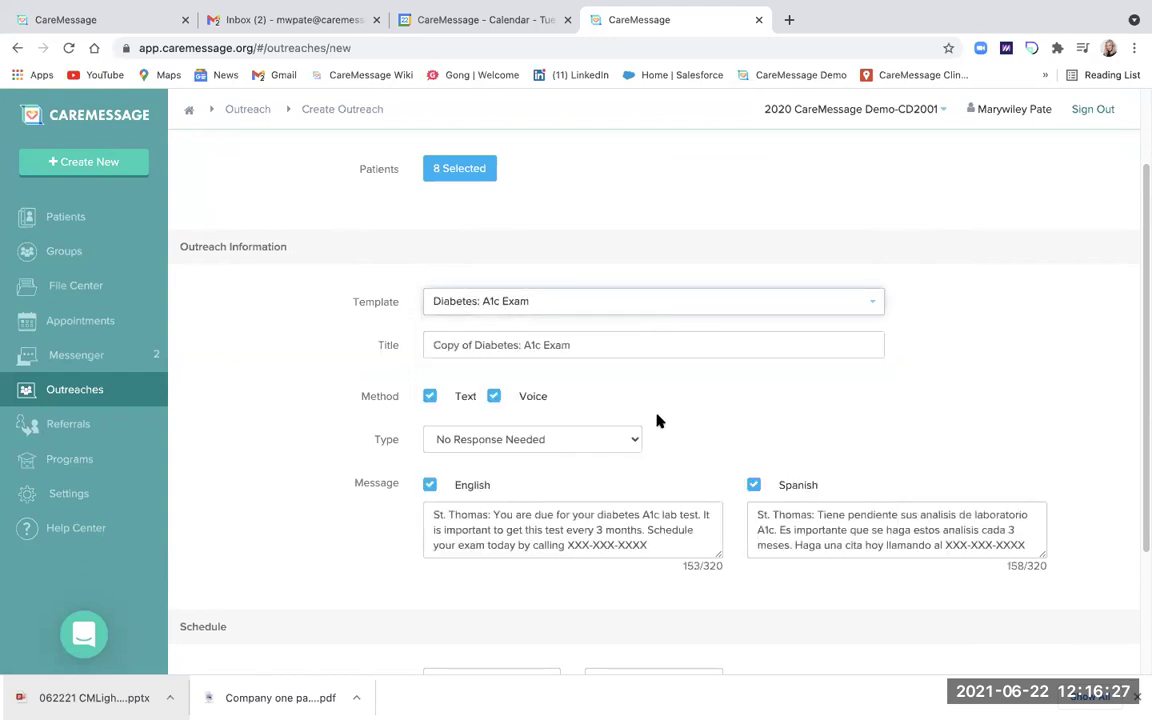
{"action": "scroll", "coordinate": [657, 420], "scroll_direction": "down", "scroll_amount": 1}
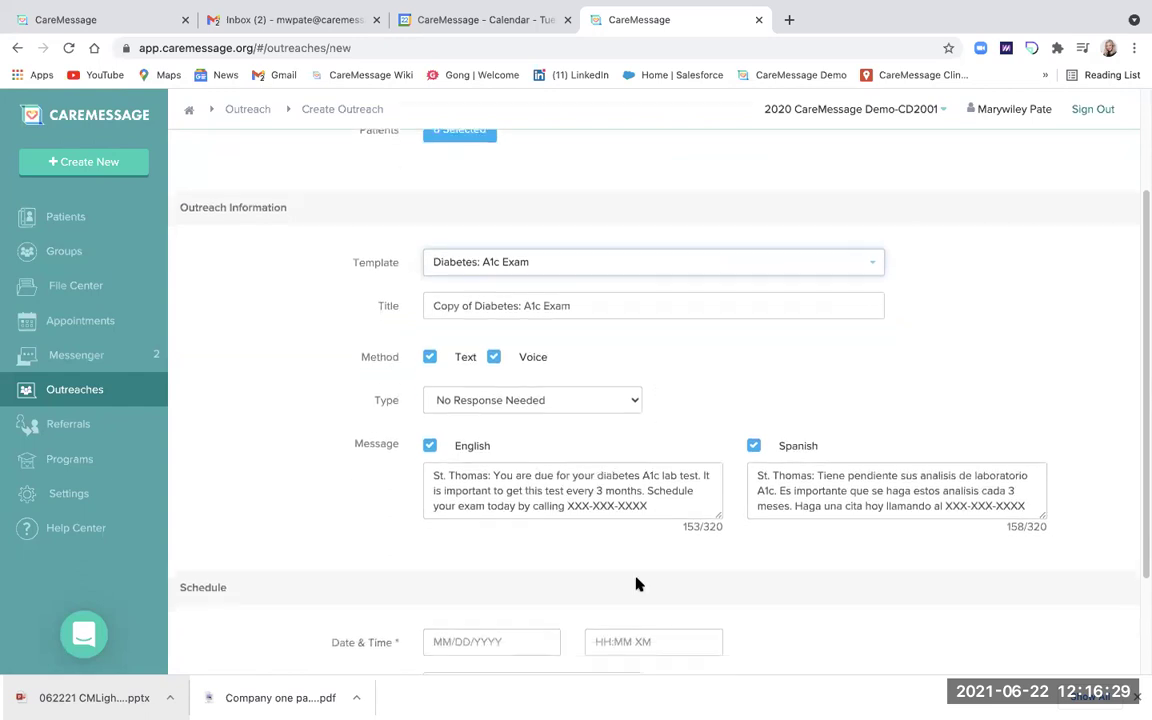
{"action": "left_click", "coordinate": [655, 513]}
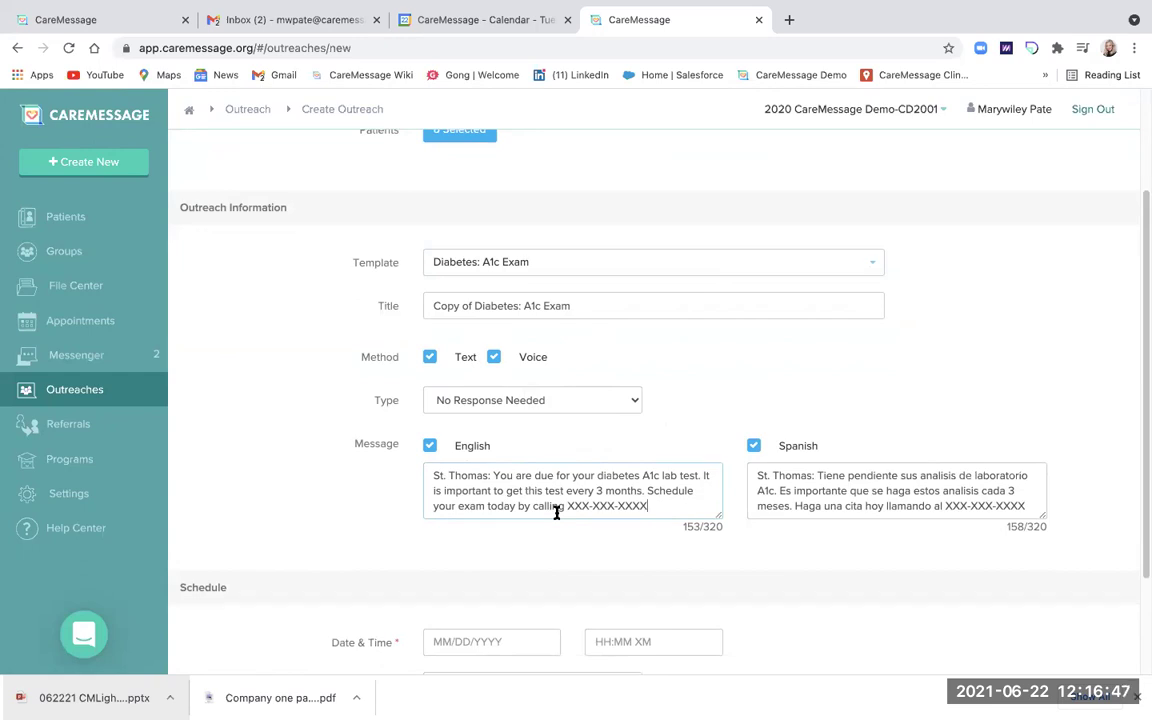
Set the outreach's response type to Open Ended and look over the other available types.
{"action": "left_click", "coordinate": [635, 402]}
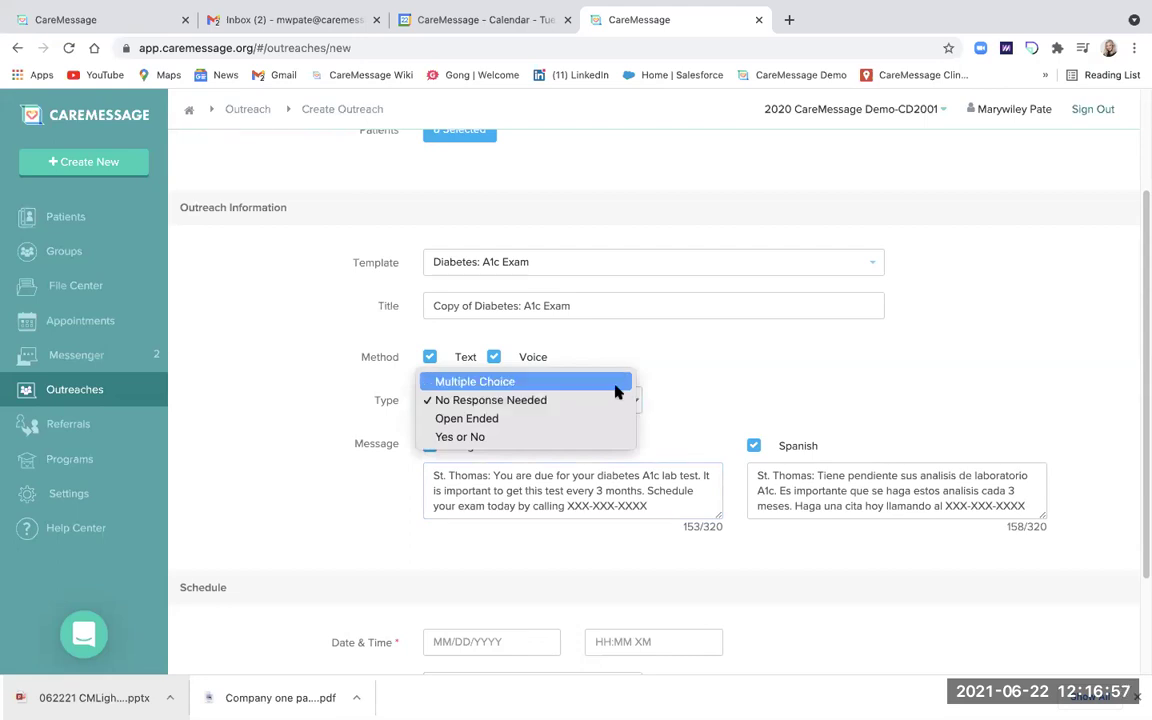
{"action": "left_click", "coordinate": [522, 417]}
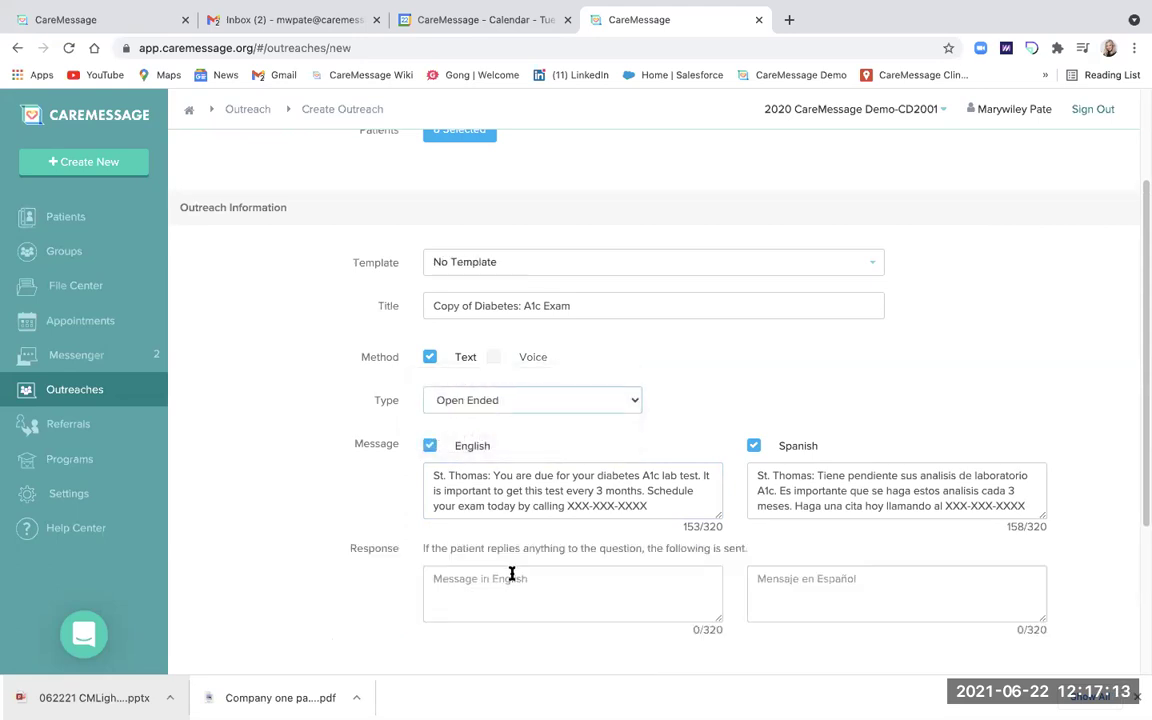
{"action": "left_click", "coordinate": [633, 399]}
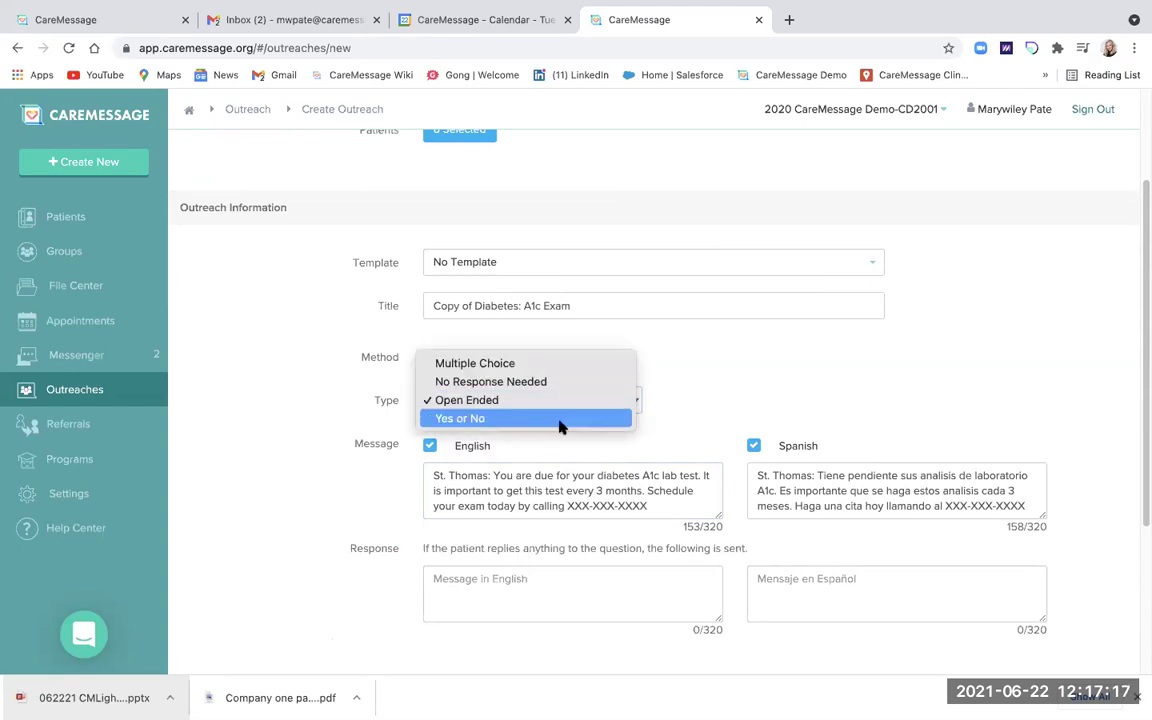
{"action": "left_click", "coordinate": [873, 262]}
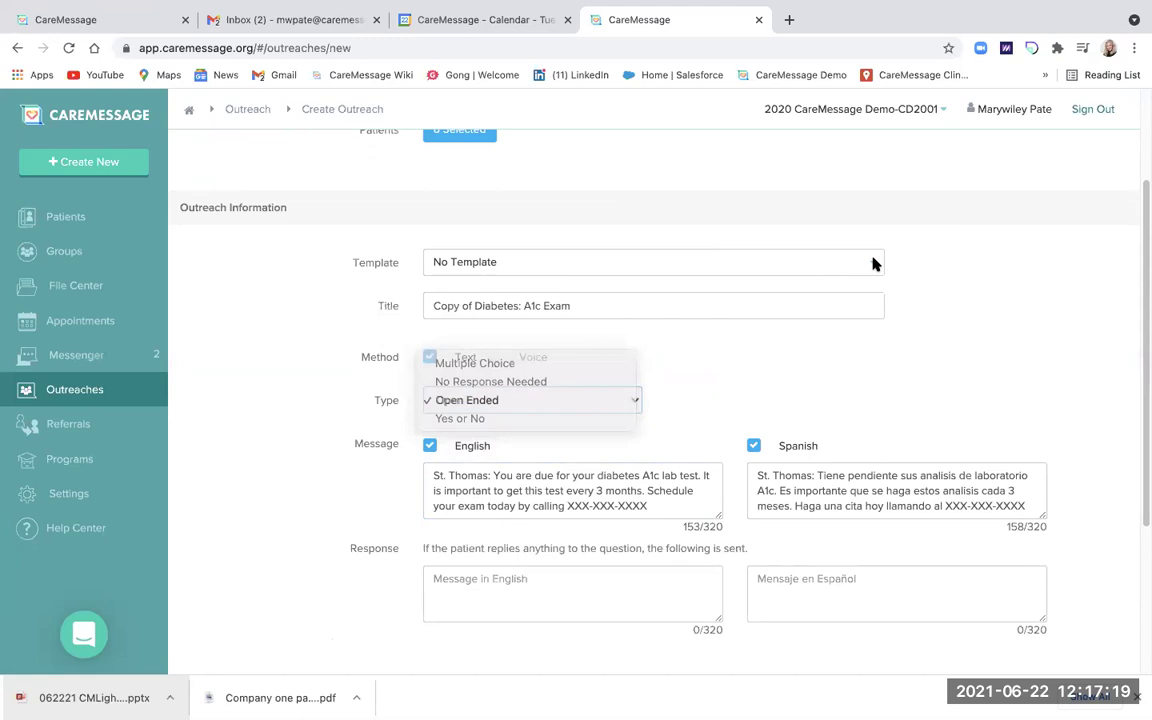
Apply the Flu Shot - Confirm Seasonal Y/N template and review its question and the Yes and No replies.
{"action": "left_click", "coordinate": [873, 264]}
{"action": "scroll", "coordinate": [586, 436], "scroll_direction": "down", "scroll_amount": 2}
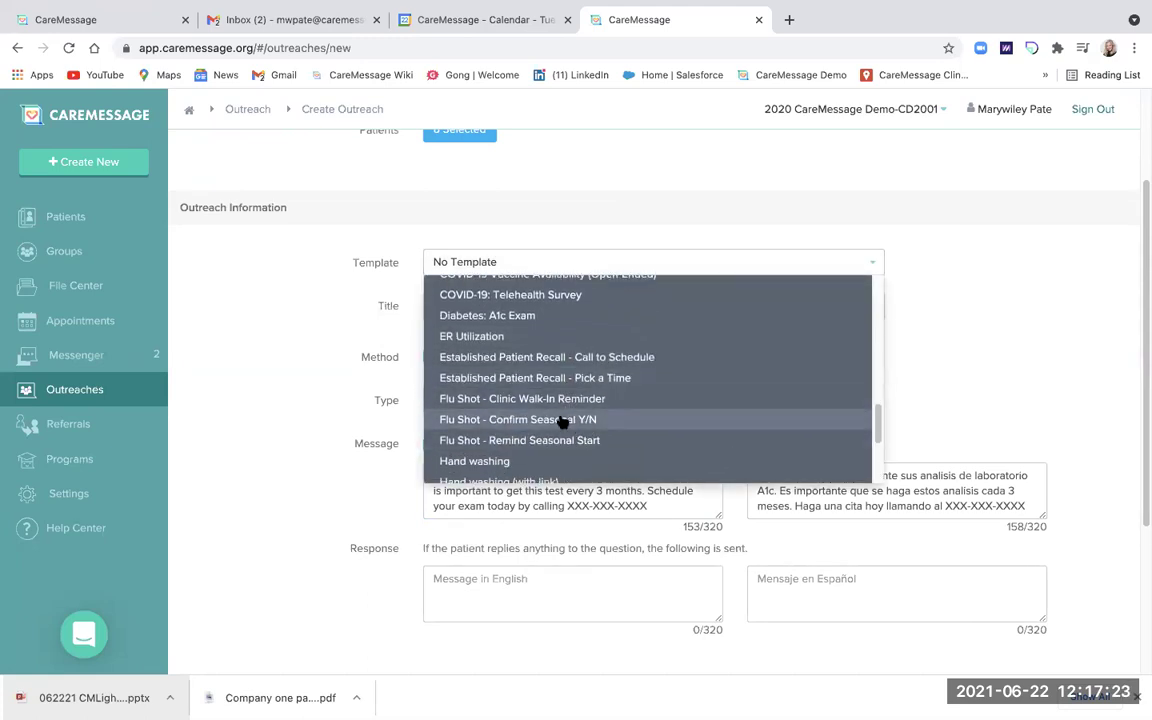
{"action": "left_click", "coordinate": [562, 421]}
{"action": "scroll", "coordinate": [501, 366], "scroll_direction": "down", "scroll_amount": 2}
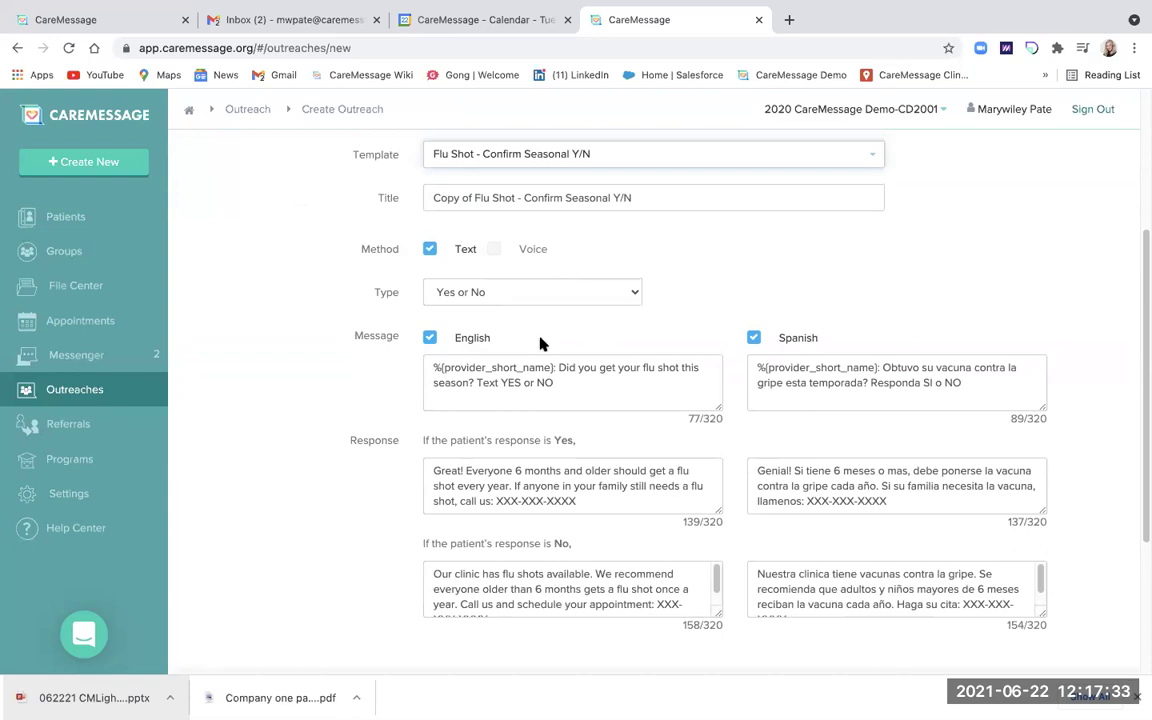
{"action": "scroll", "coordinate": [540, 343], "scroll_direction": "up", "scroll_amount": 3}
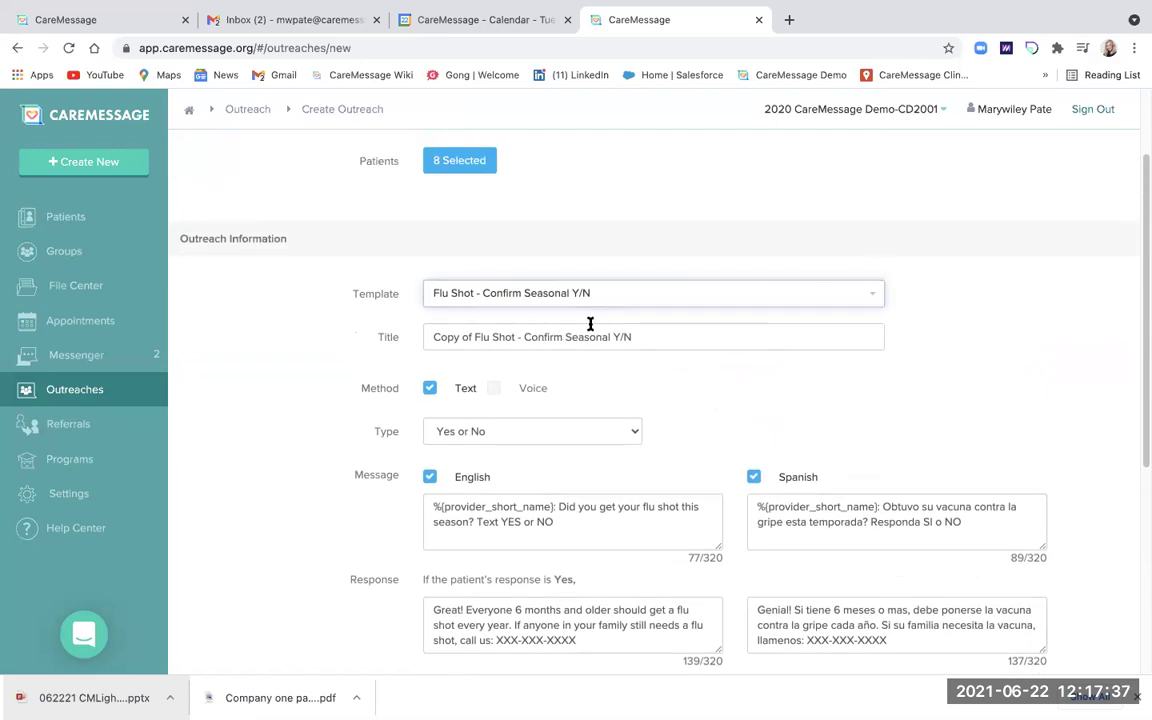
Examine the available response types, keeping Yes or No, and review the outreach's reply messages and schedule settings.
{"action": "left_click", "coordinate": [638, 431]}
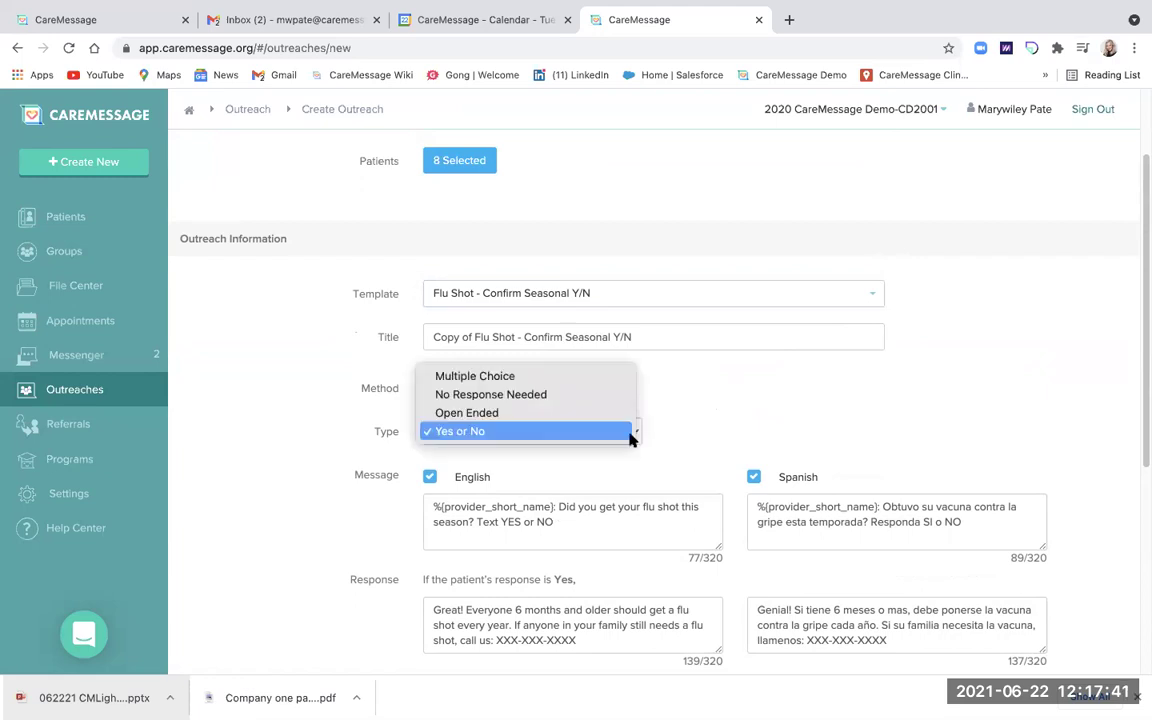
{"action": "left_click", "coordinate": [635, 433]}
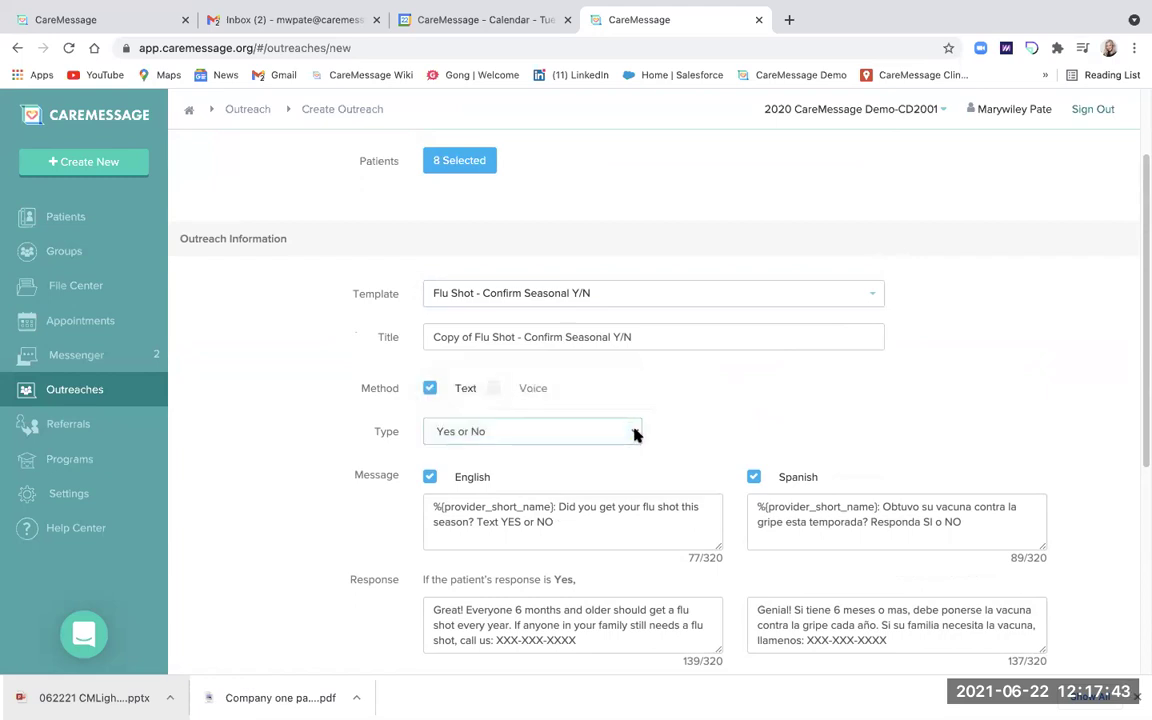
{"action": "left_click", "coordinate": [635, 433]}
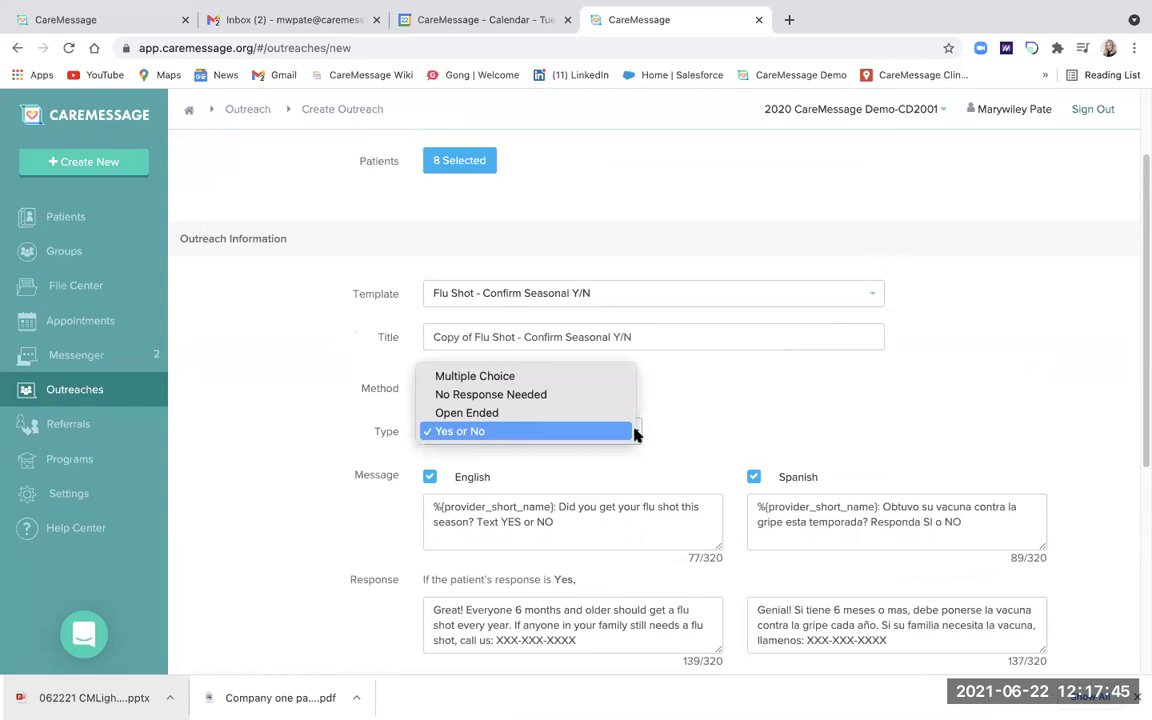
{"action": "left_click", "coordinate": [766, 400]}
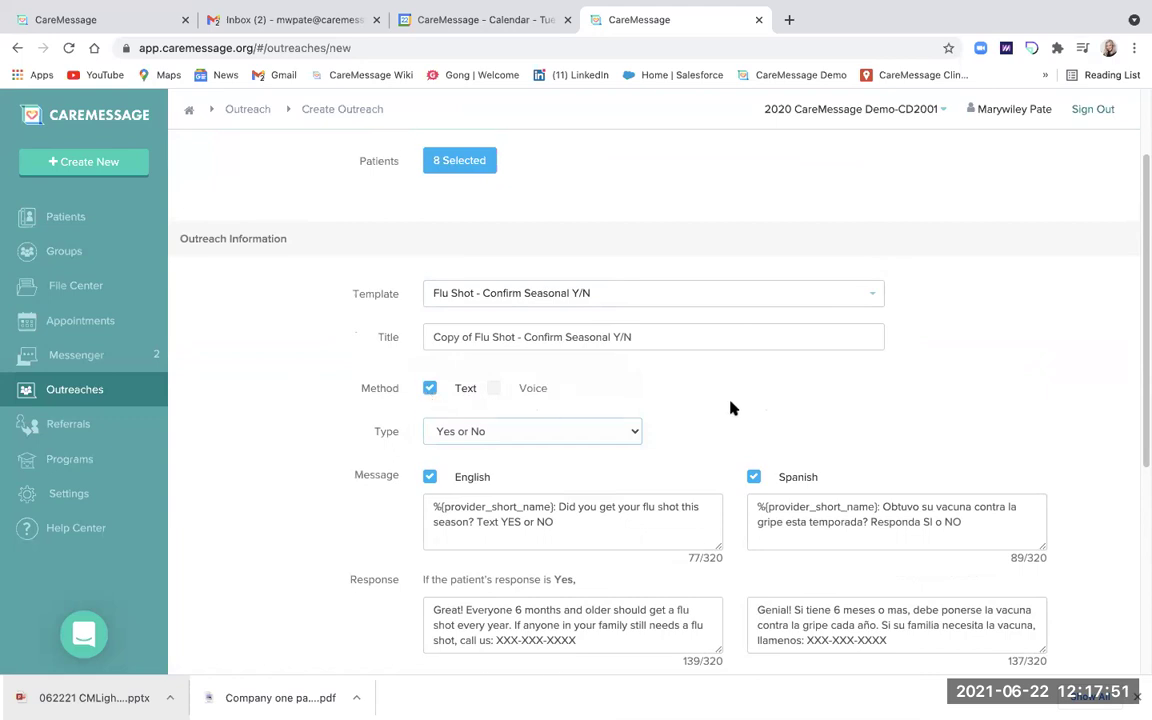
{"action": "scroll", "coordinate": [733, 406], "scroll_direction": "down", "scroll_amount": 5}
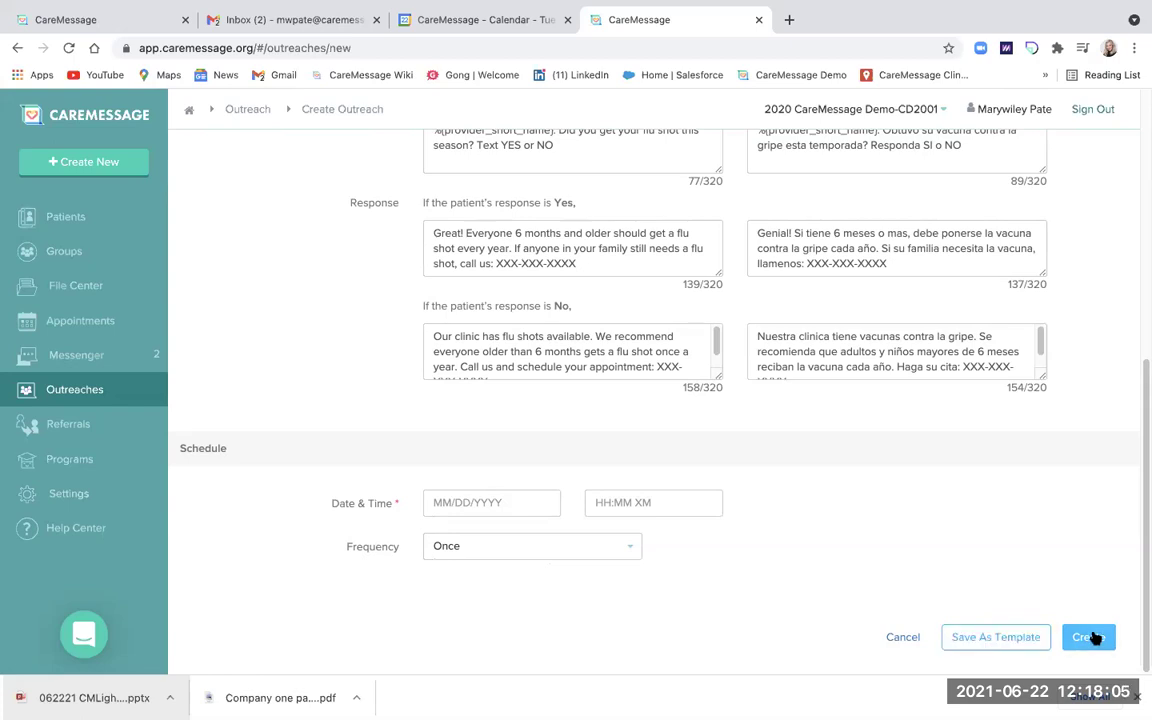
{"action": "scroll", "coordinate": [511, 291], "scroll_direction": "up", "scroll_amount": 3}
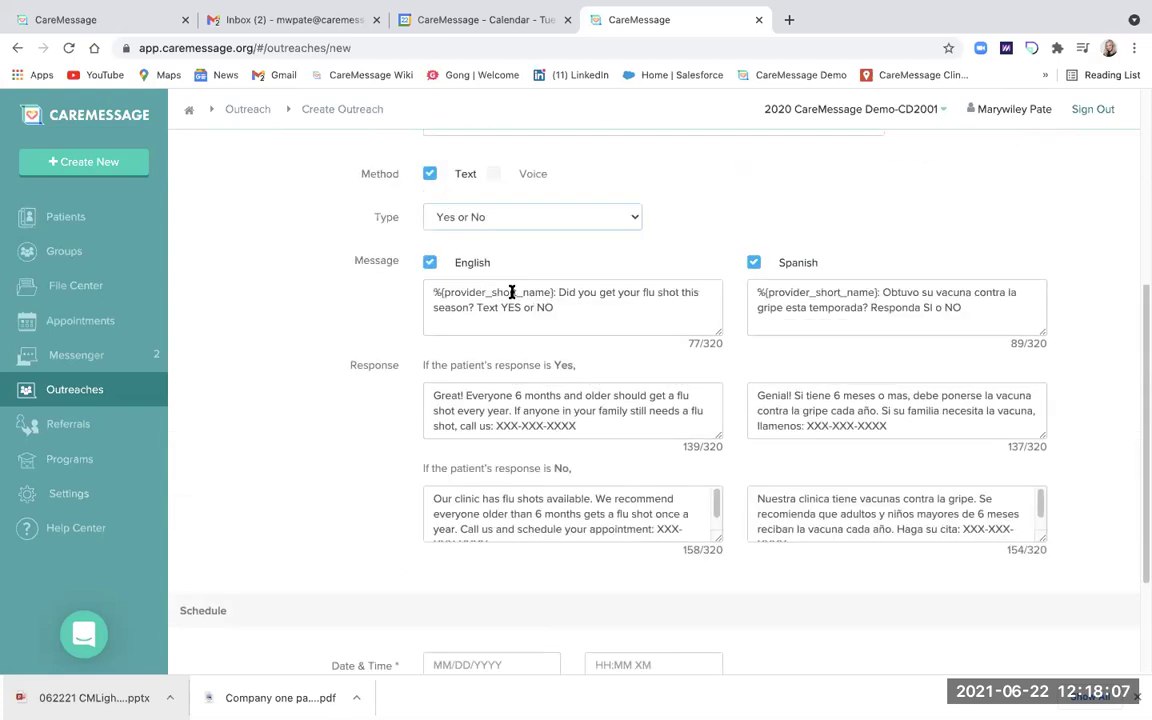
{"action": "scroll", "coordinate": [511, 291], "scroll_direction": "up", "scroll_amount": 3}
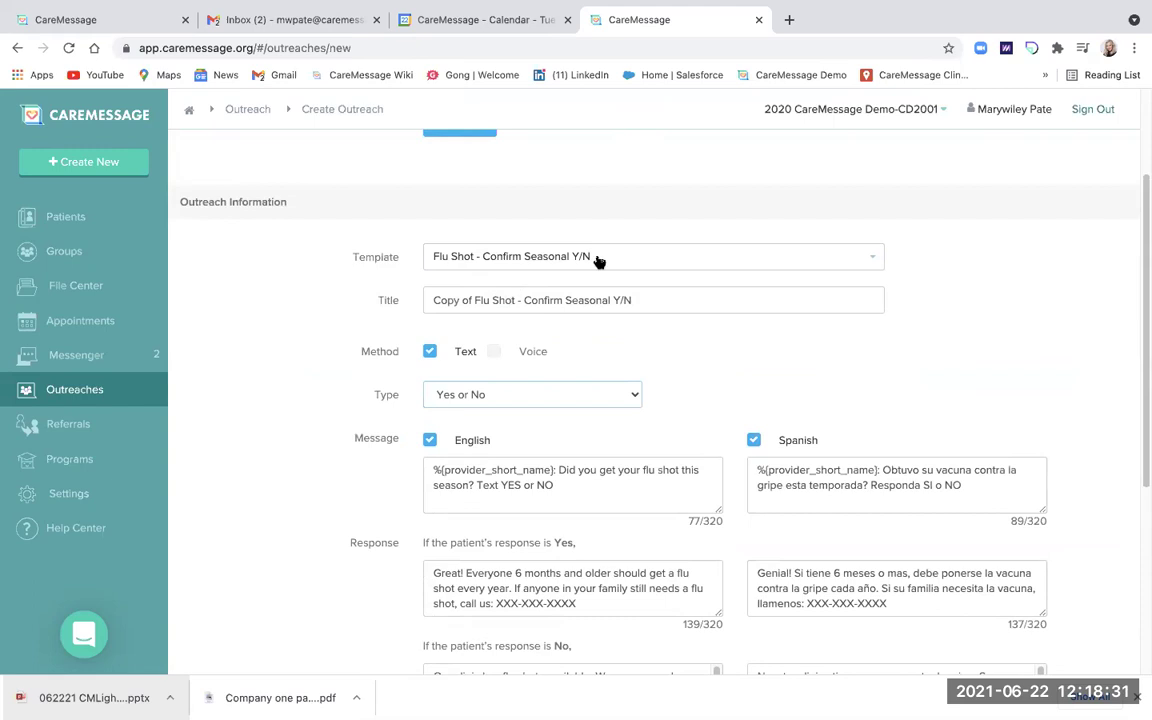
Open Messenger, look over the conversation list, and start a new message thread with a patient found by name.
{"action": "left_click", "coordinate": [64, 362]}
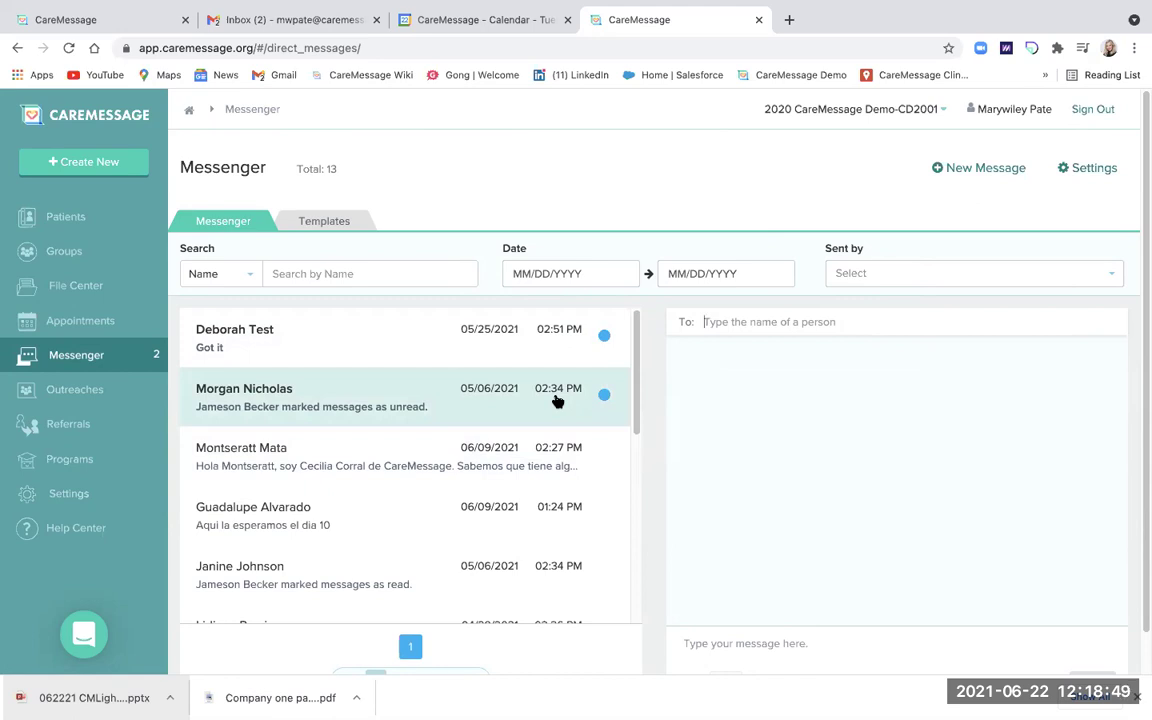
{"action": "scroll", "coordinate": [557, 400], "scroll_direction": "down", "scroll_amount": 1}
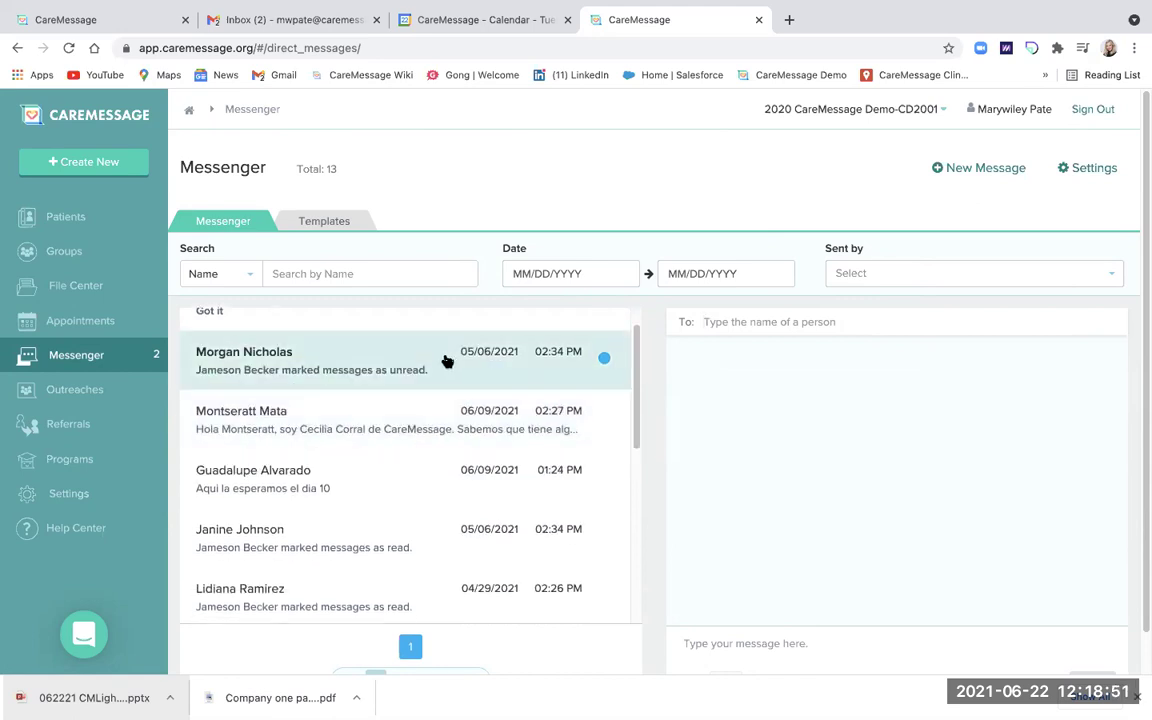
{"action": "left_click", "coordinate": [714, 321]}
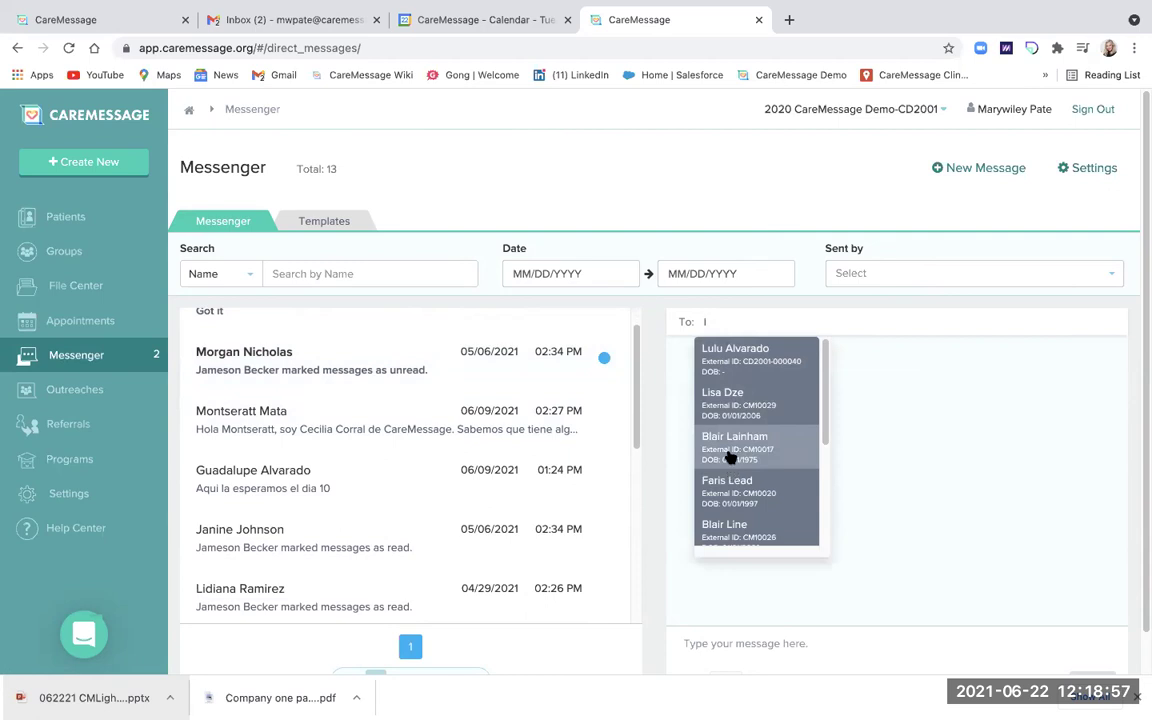
{"action": "left_click", "coordinate": [730, 450]}
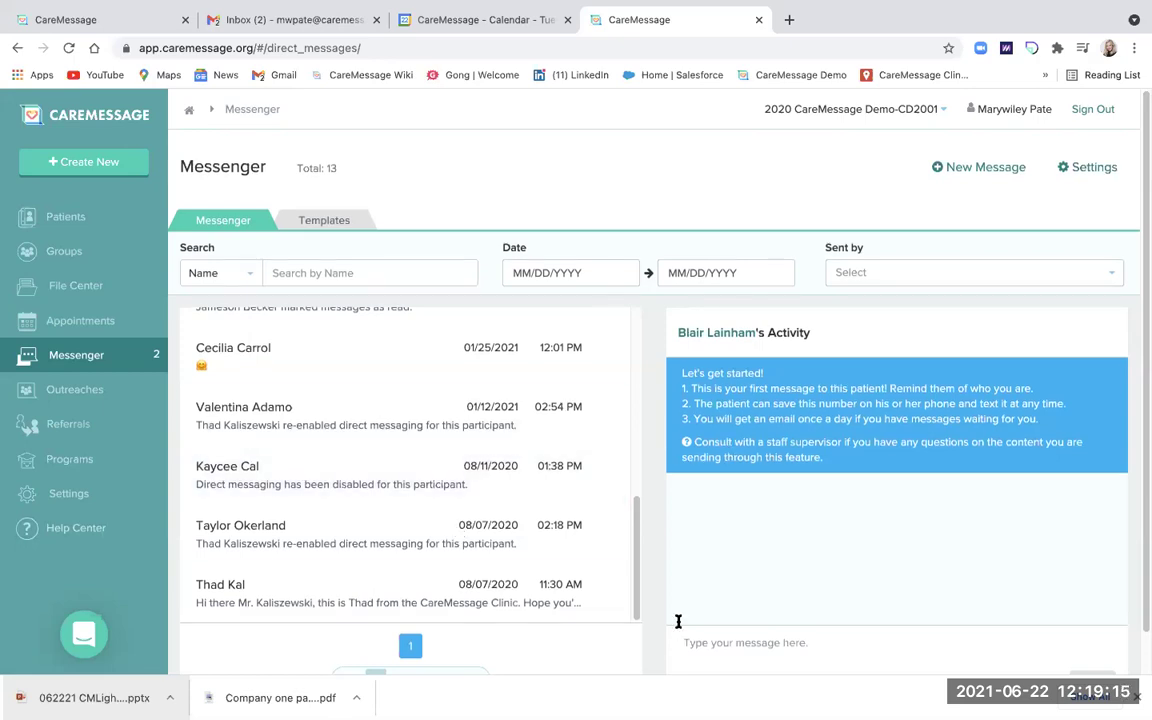
Examine the messaging activity of two existing patient conversations near the end of the Messenger list.
{"action": "left_click", "coordinate": [334, 478]}
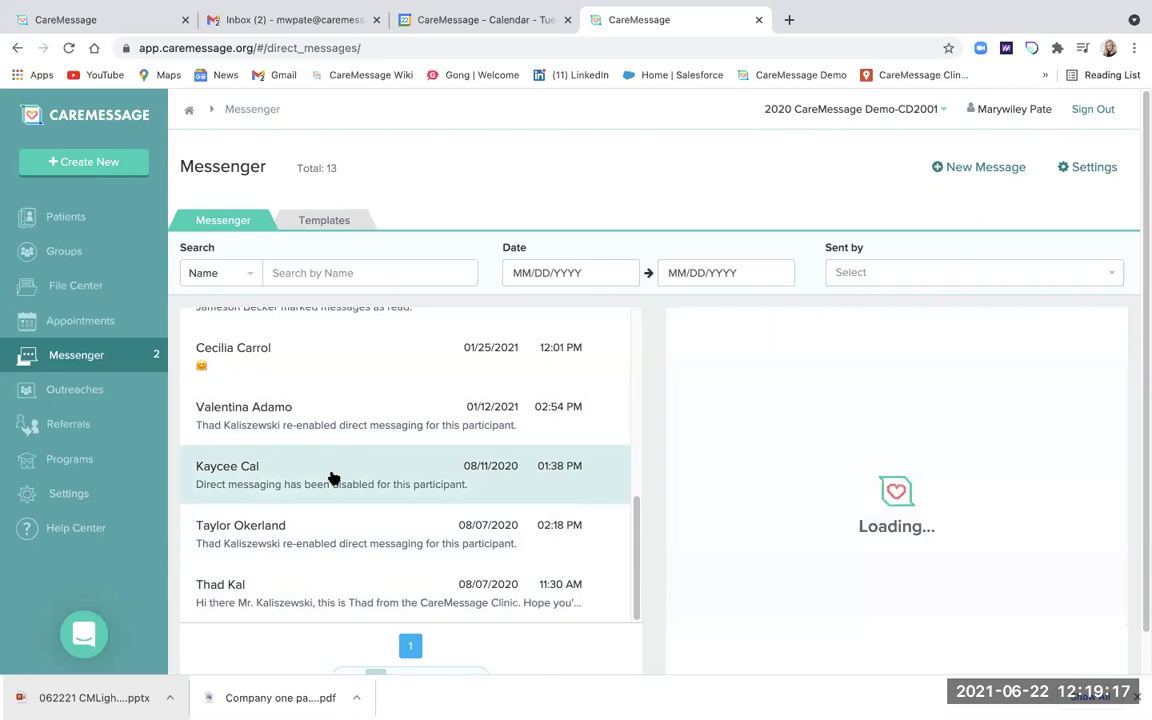
{"action": "left_click", "coordinate": [327, 529]}
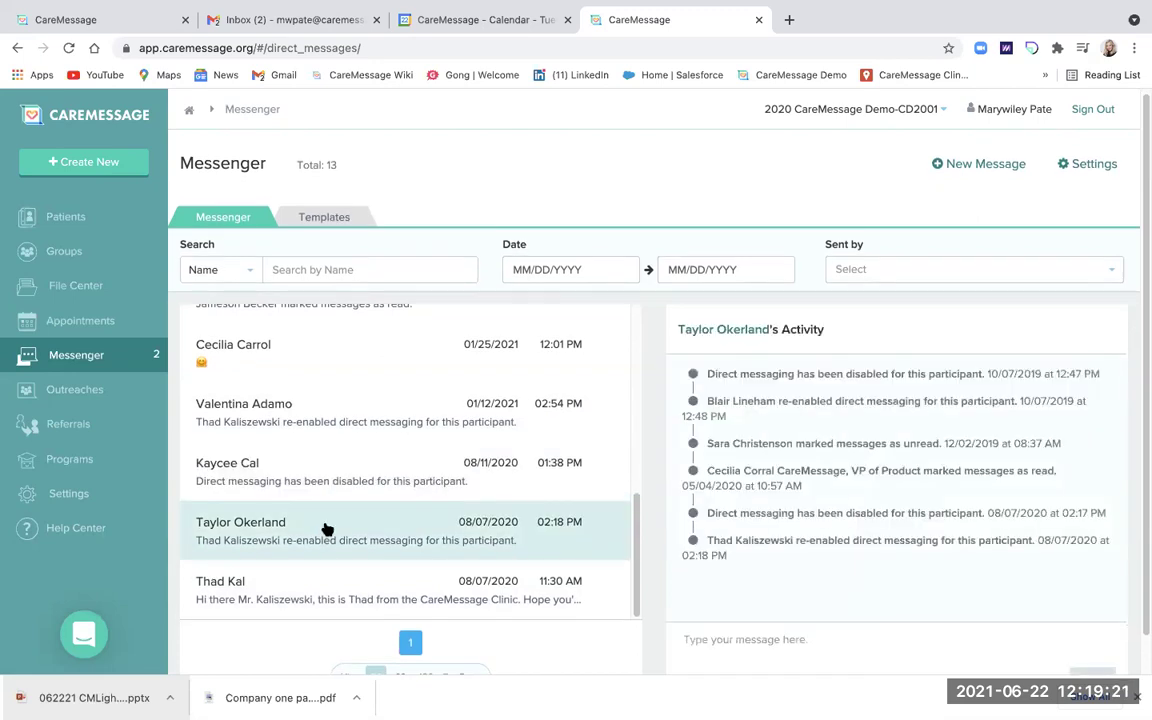
{"action": "scroll", "coordinate": [745, 545], "scroll_direction": "down", "scroll_amount": 1}
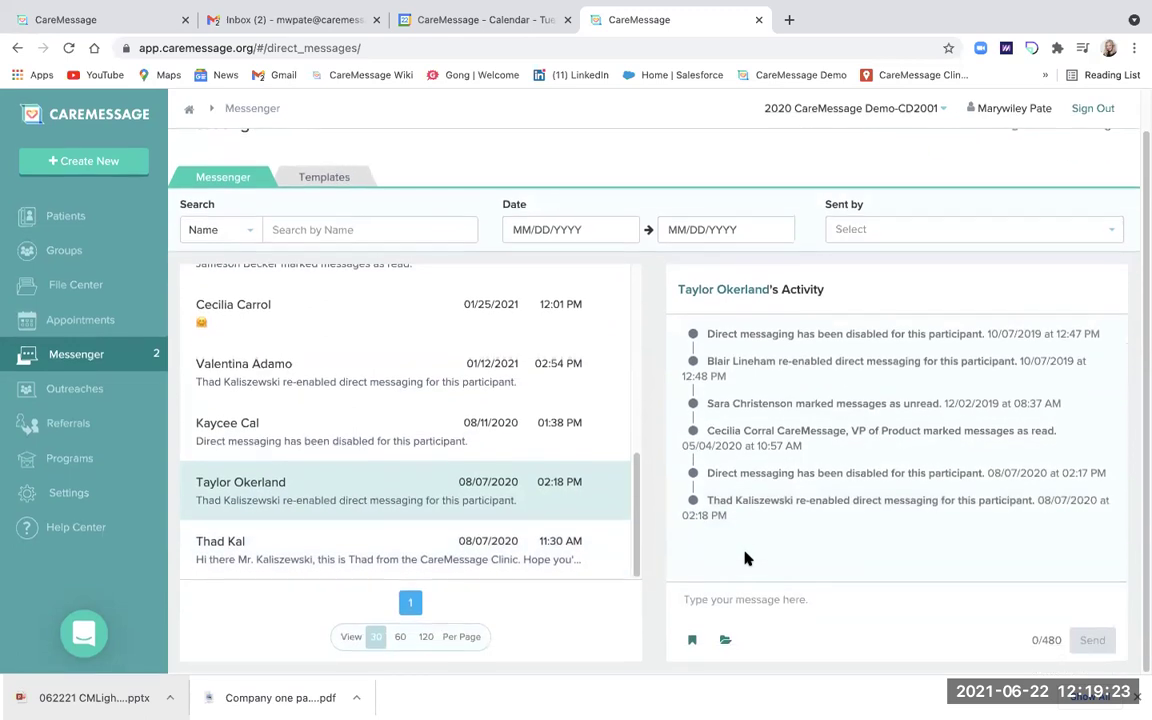
Preview the English and Spanish texts of the COVID Vaccine Availability messenger template without loading it into the message.
{"action": "left_click", "coordinate": [725, 642]}
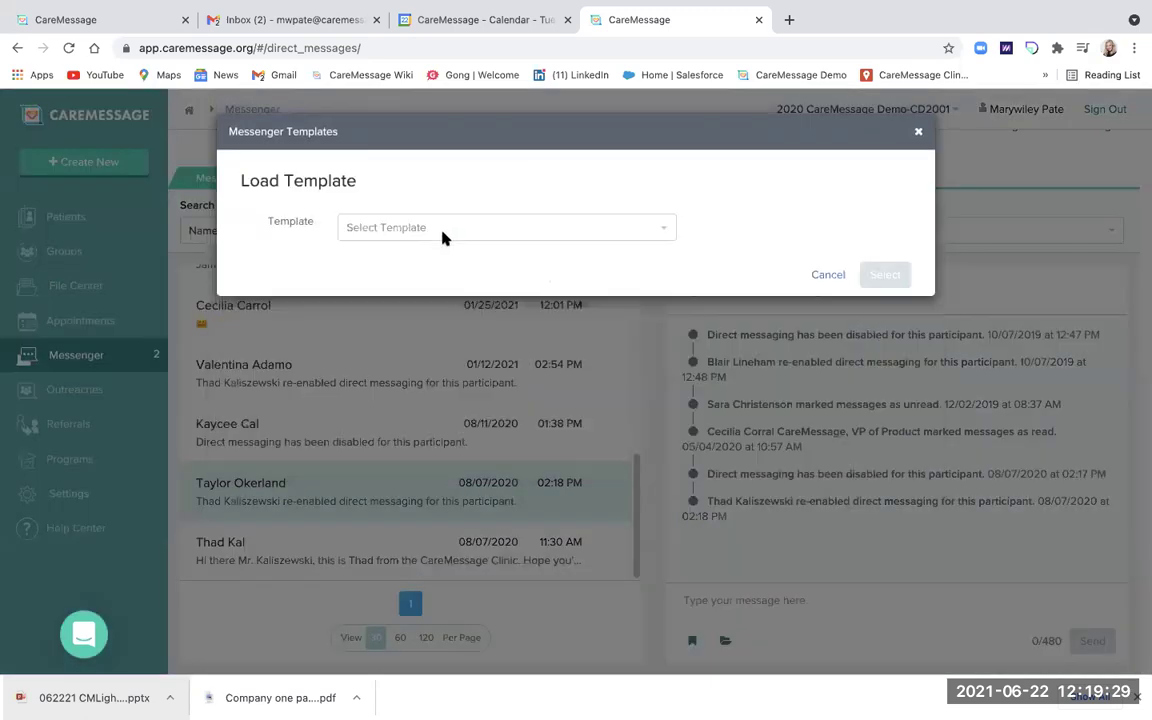
{"action": "left_click", "coordinate": [666, 229]}
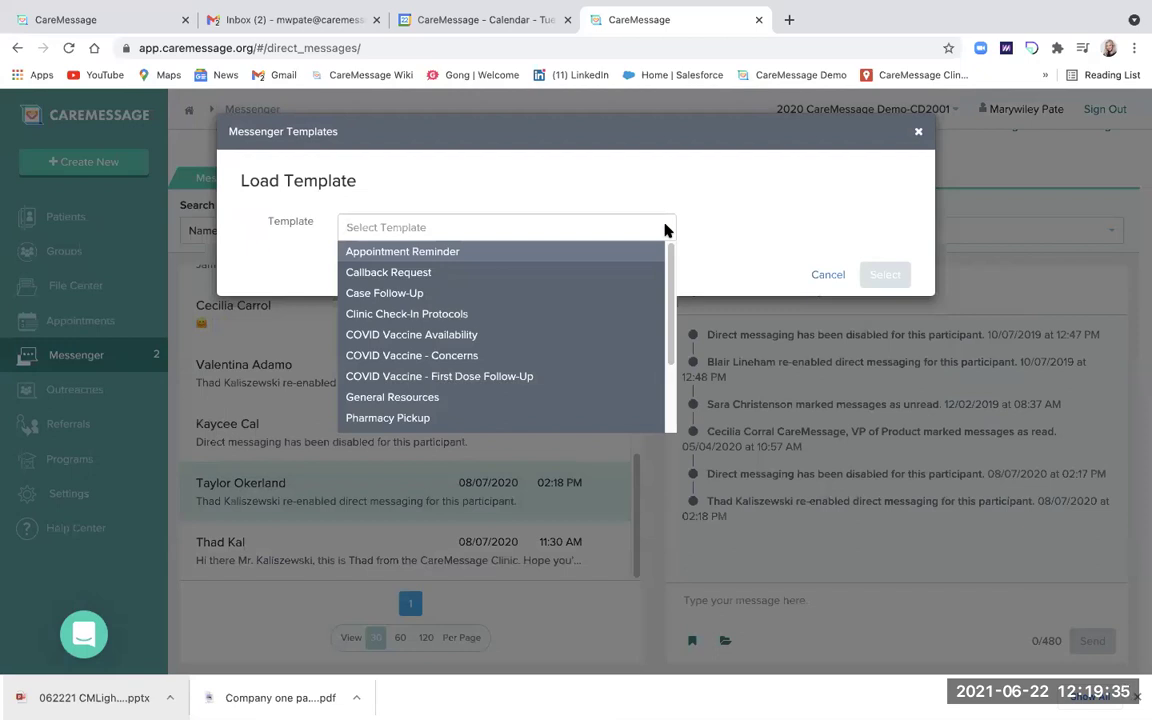
{"action": "left_click", "coordinate": [481, 334]}
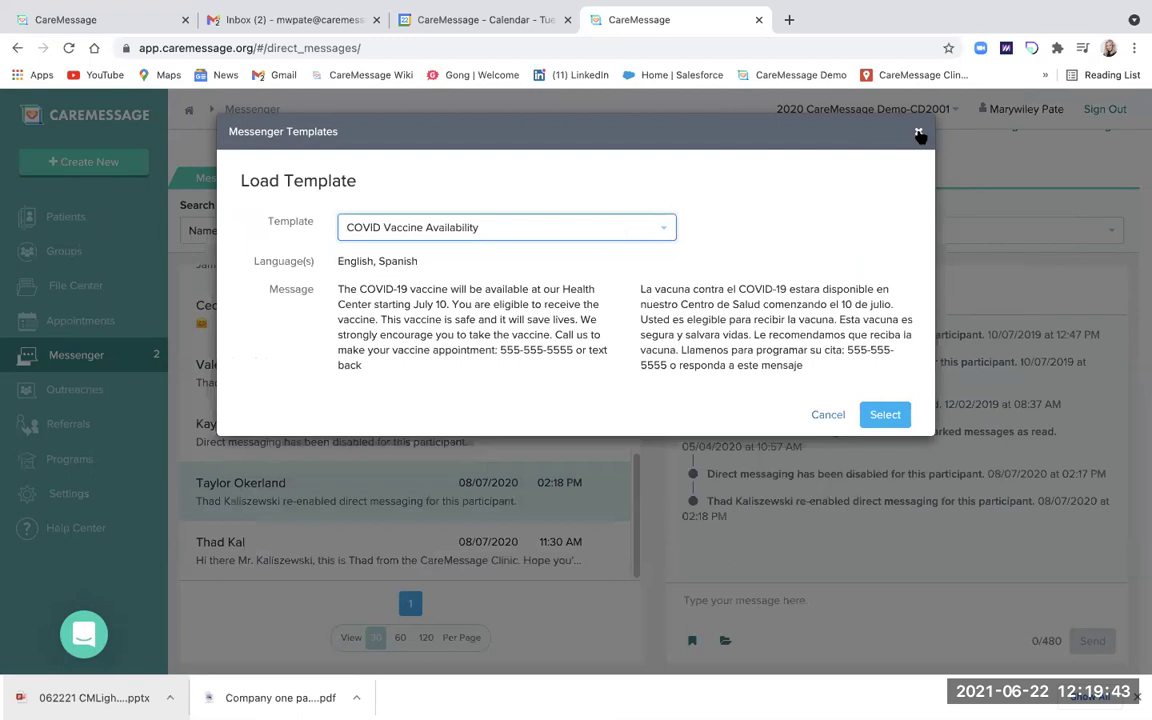
{"action": "left_click", "coordinate": [919, 135]}
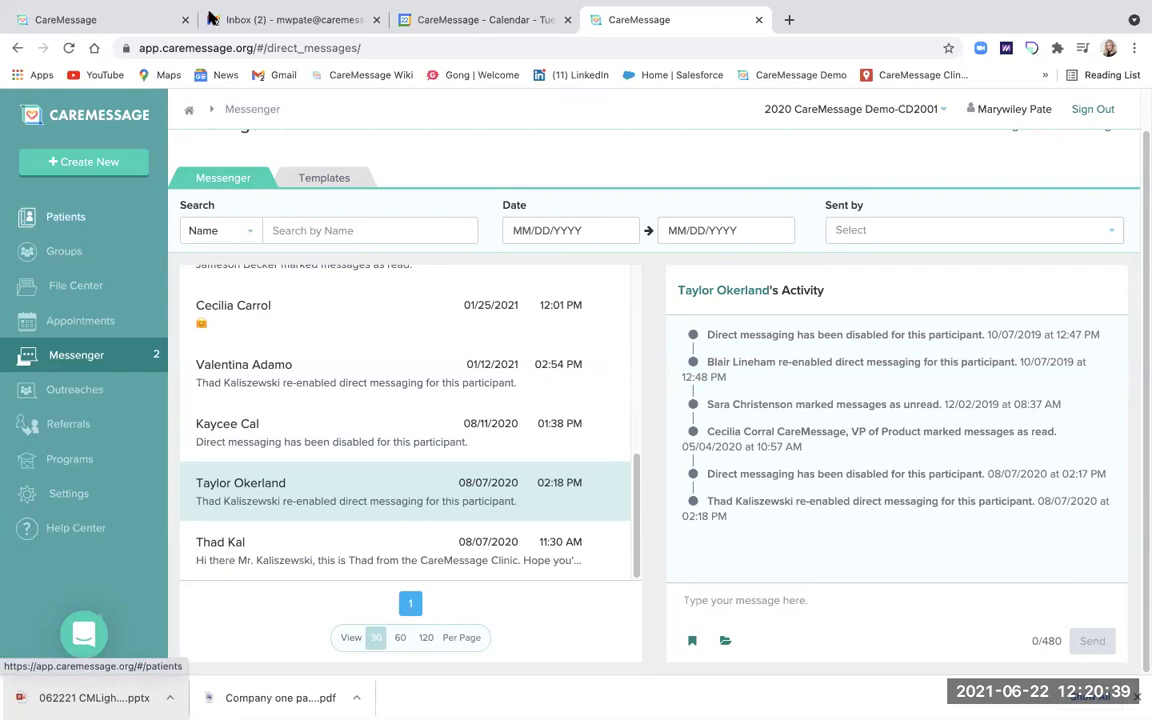
Look over the appointment reminders and the full list of patient education programs.
{"action": "left_click", "coordinate": [58, 318]}
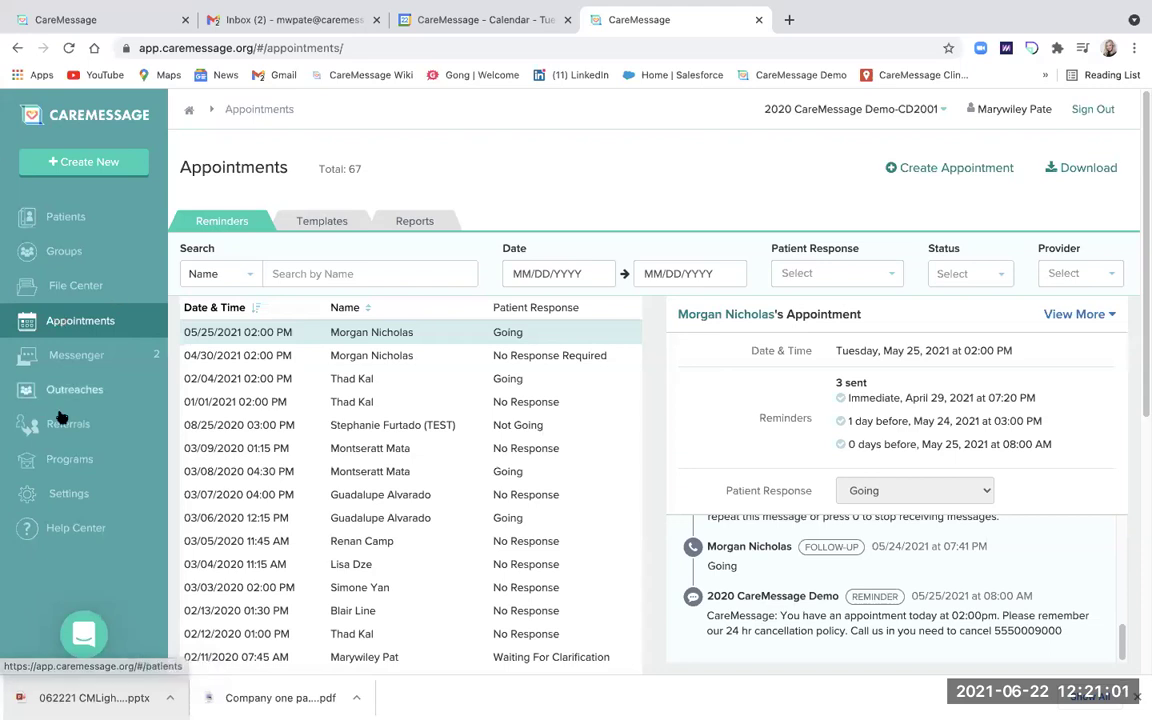
{"action": "left_click", "coordinate": [62, 466]}
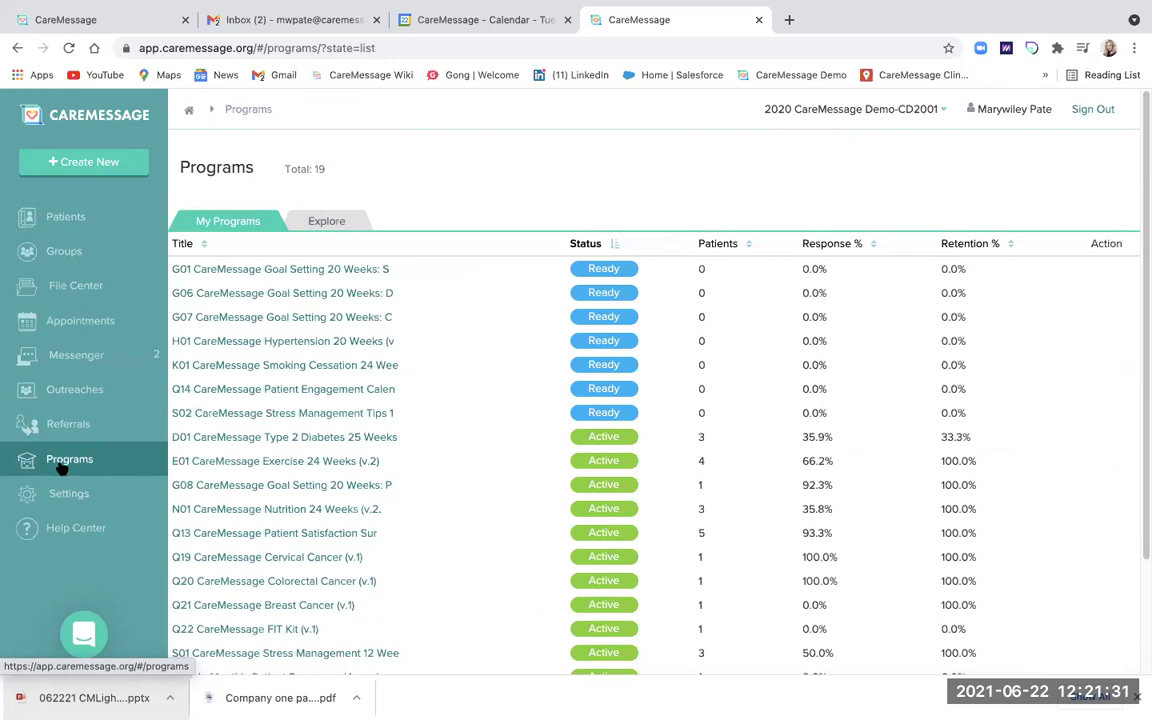
{"action": "scroll", "coordinate": [360, 548], "scroll_direction": "down", "scroll_amount": 2}
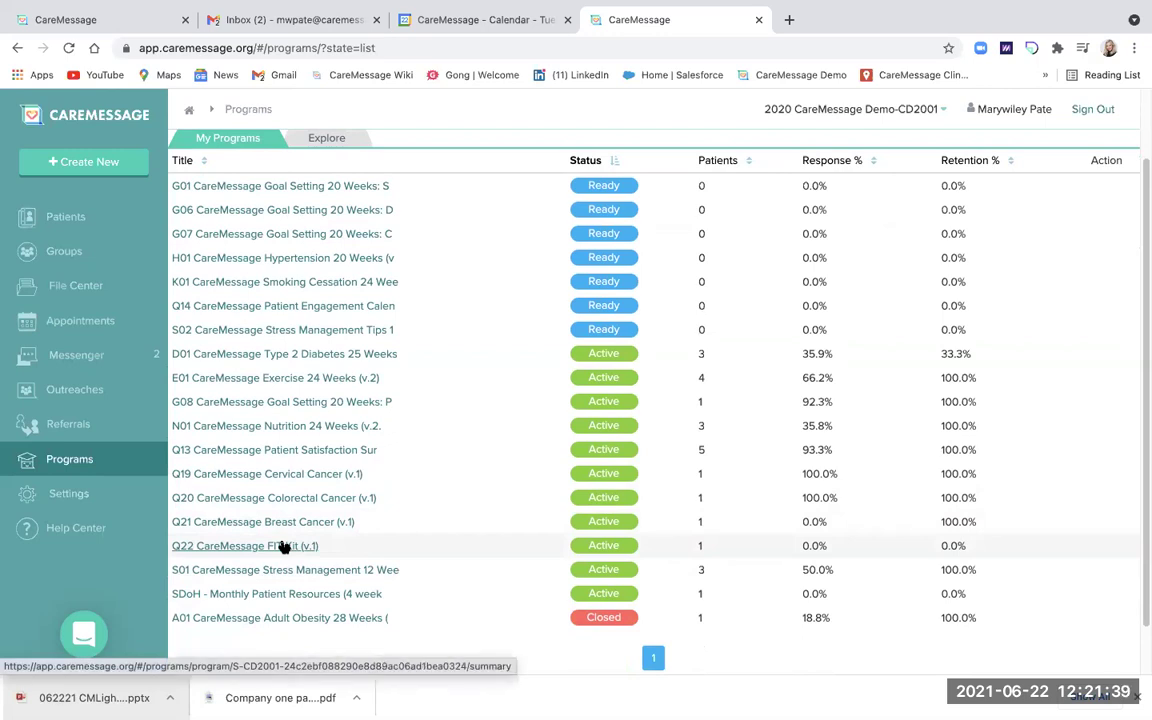
Review the automated messages for Open: Approved and Open: Scheduled referrals, and return to the dashboard.
{"action": "left_click", "coordinate": [60, 421]}
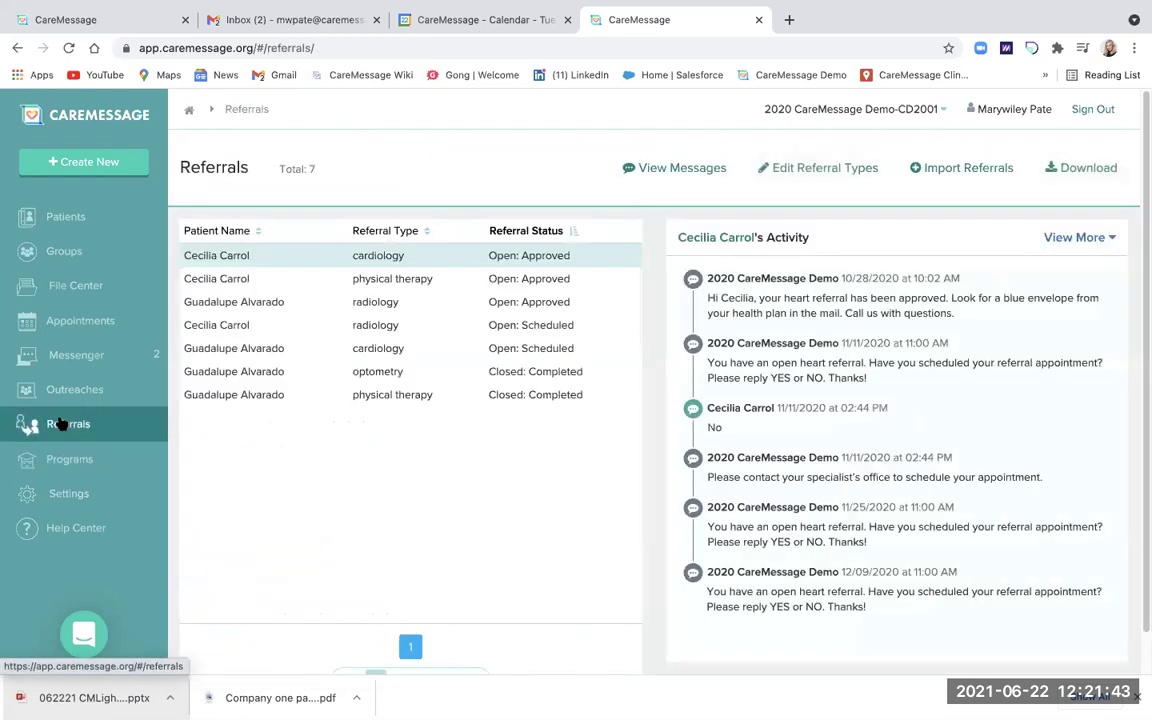
{"action": "left_click", "coordinate": [673, 170]}
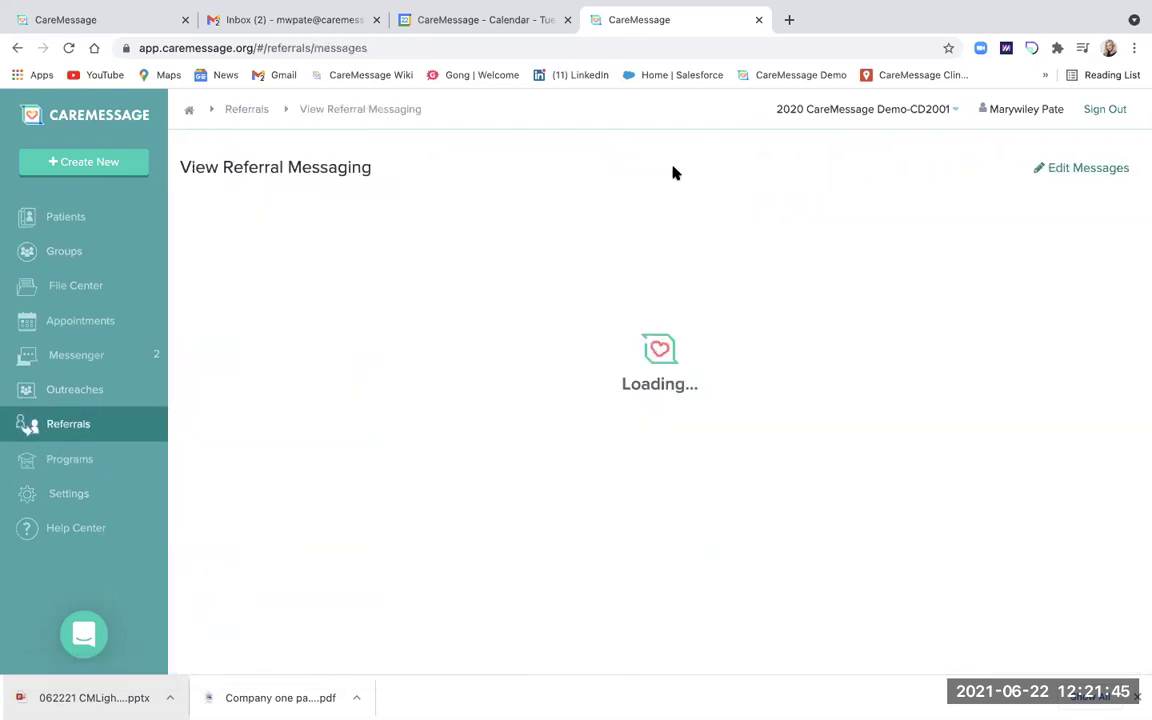
{"action": "scroll", "coordinate": [276, 363], "scroll_direction": "down", "scroll_amount": 2}
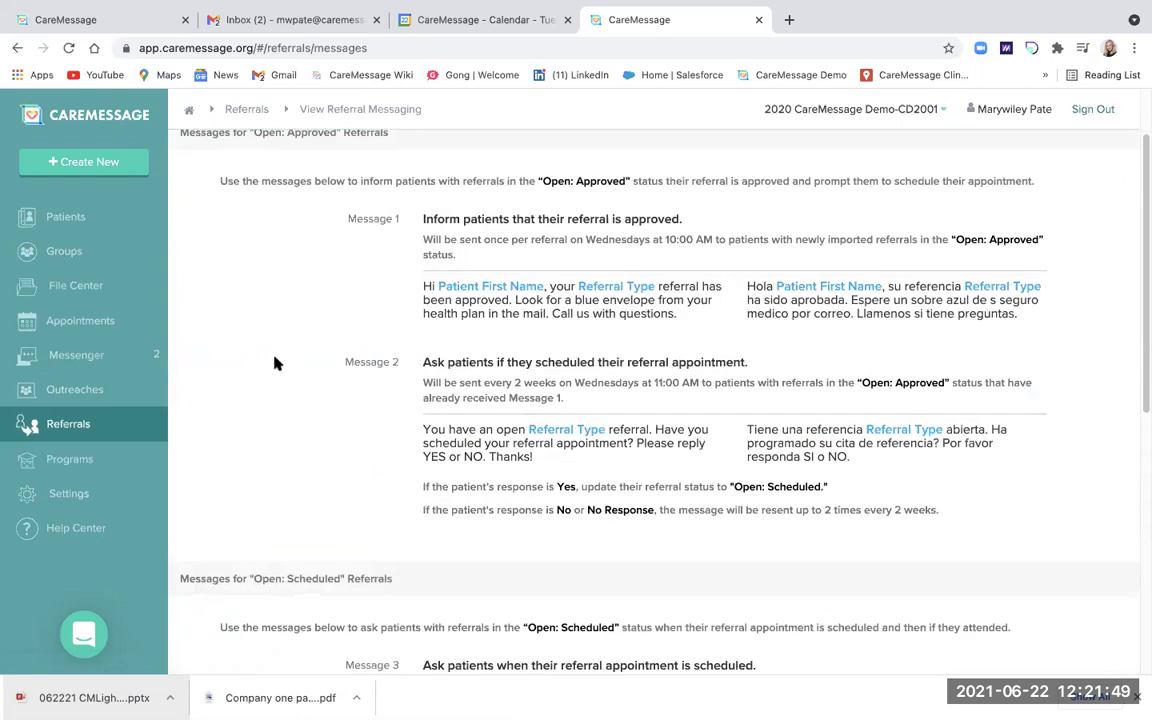
{"action": "scroll", "coordinate": [276, 363], "scroll_direction": "down", "scroll_amount": 12}
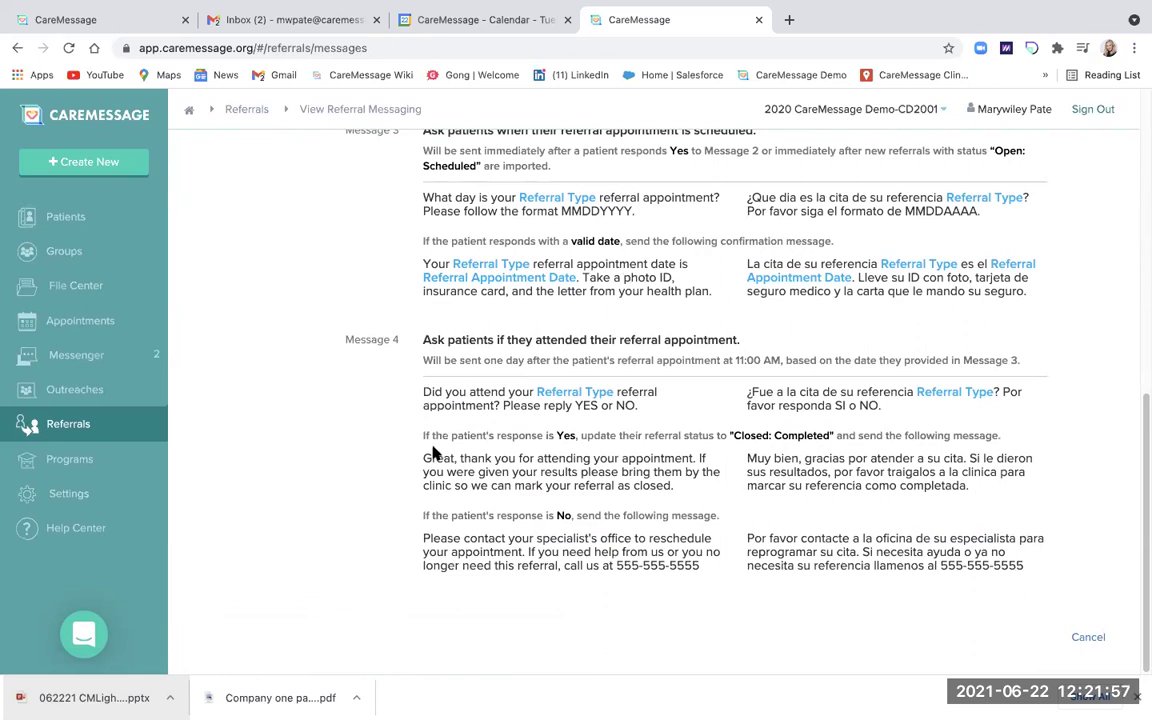
{"action": "left_click", "coordinate": [93, 113]}
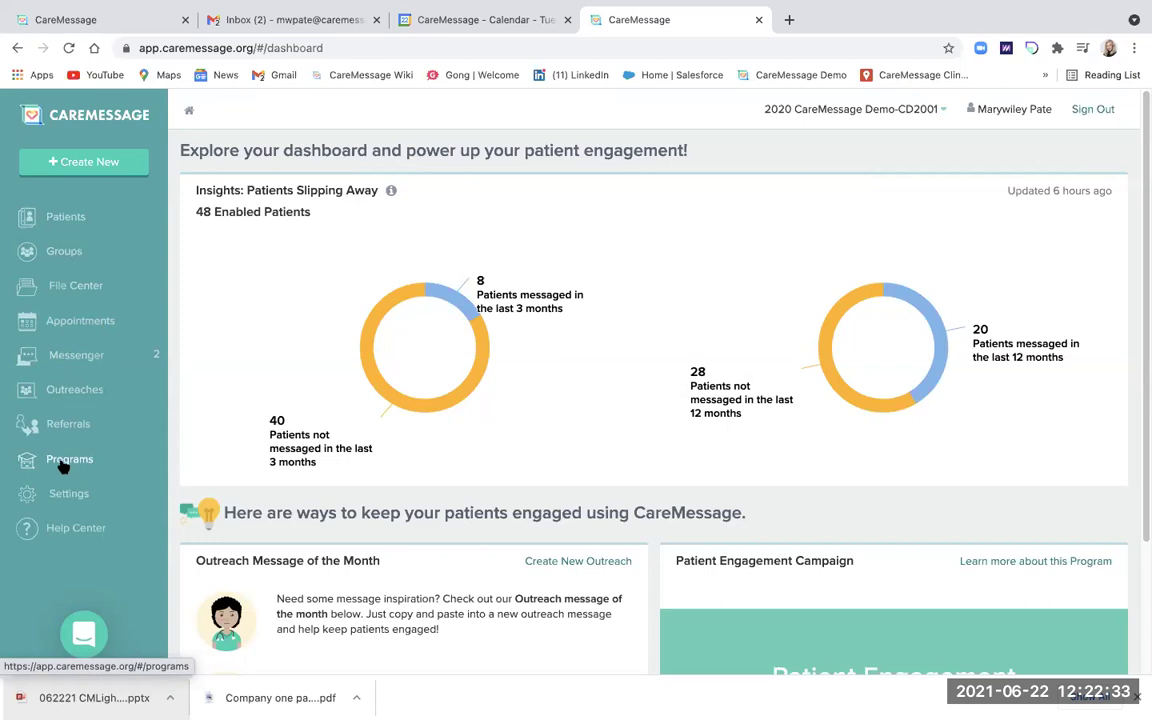
Switch to the PowerPoint slideshow and advance from the Demo slide to Access Your Free CMLight Account.
{"action": "key", "text": "F4"}
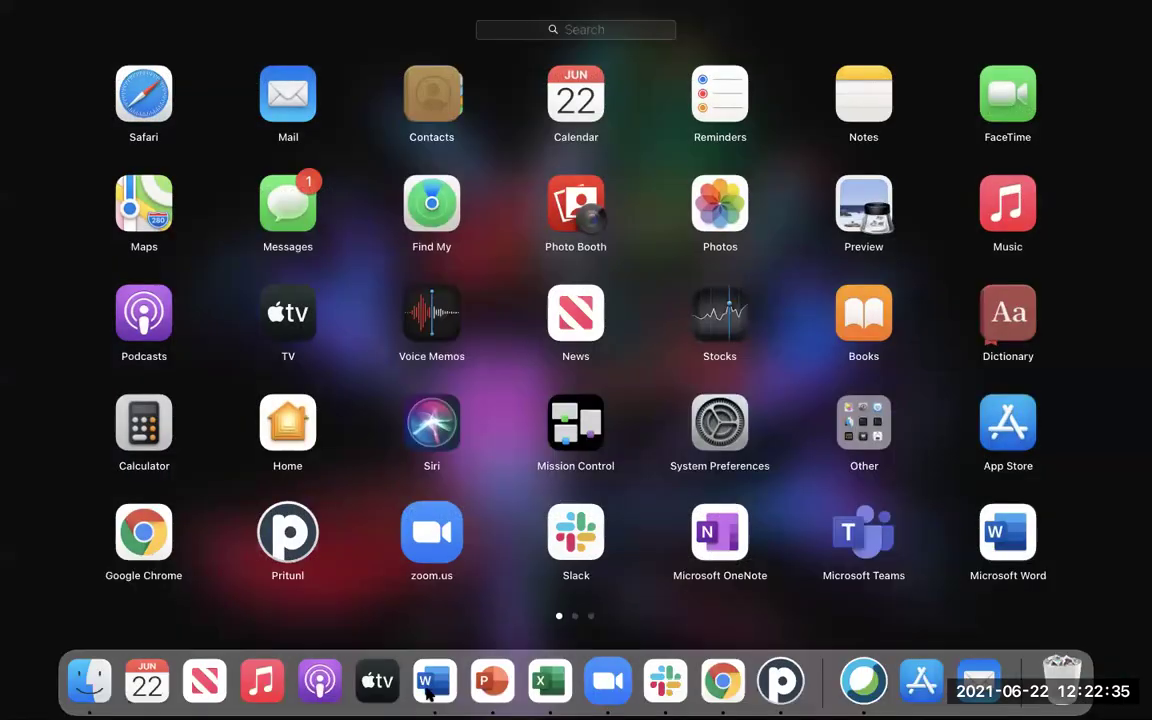
{"action": "left_click", "coordinate": [491, 681]}
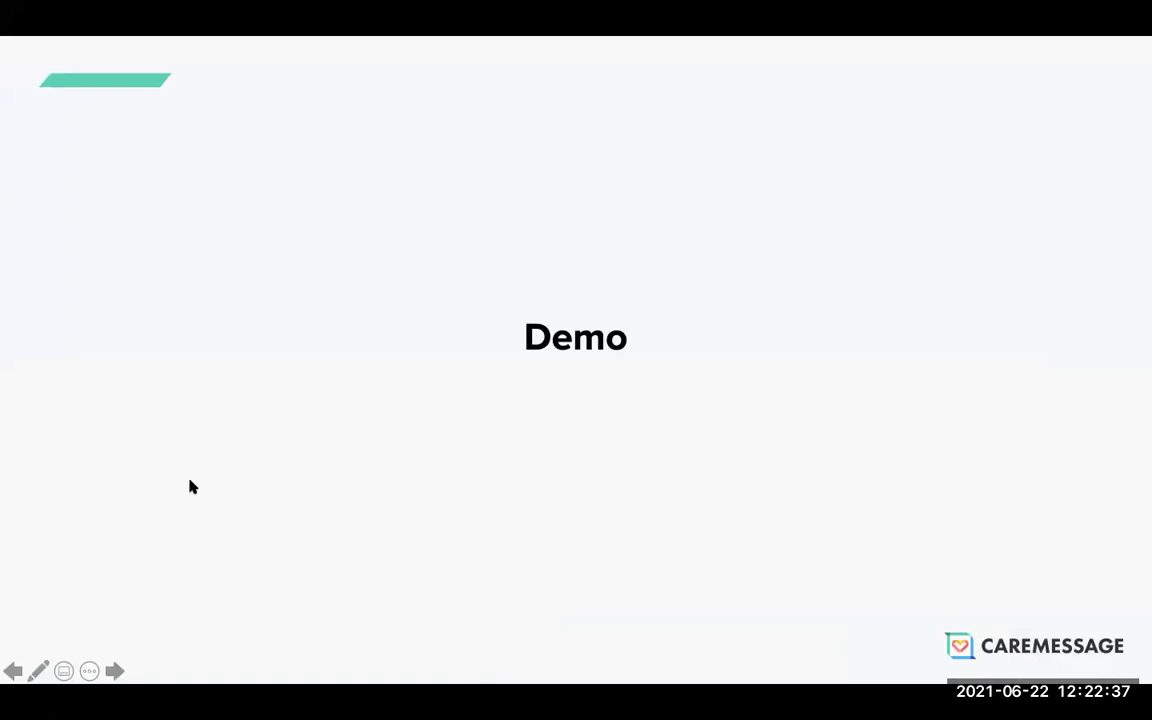
{"action": "left_click", "coordinate": [114, 670]}
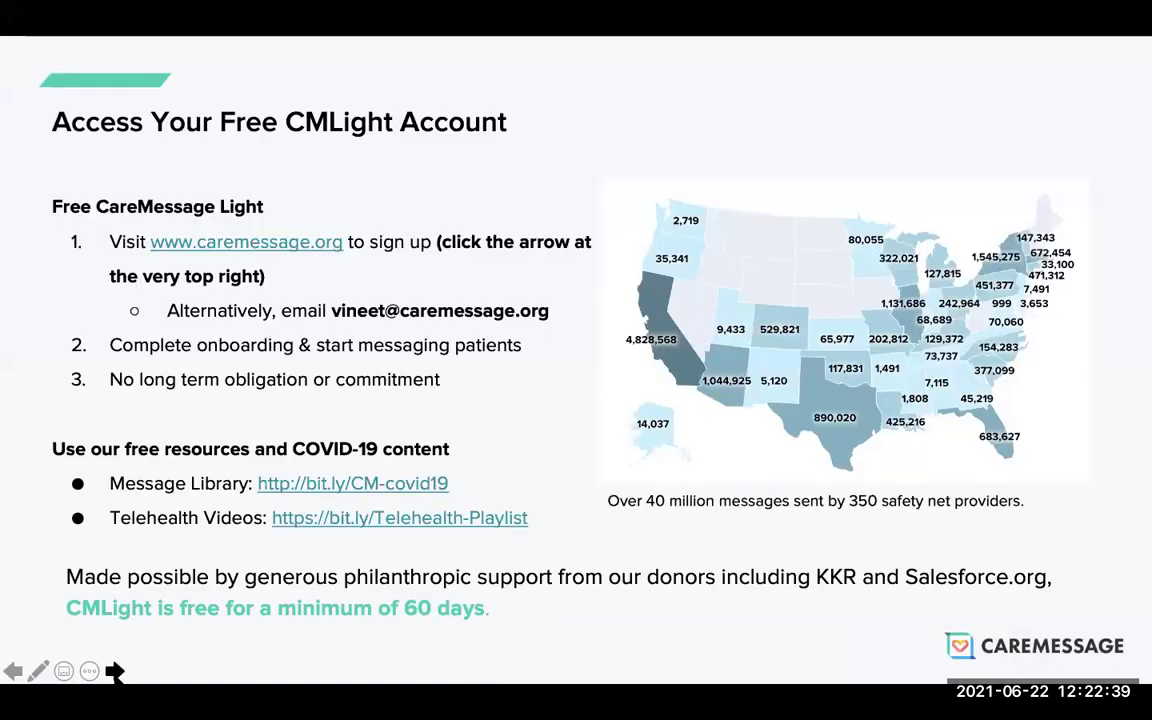